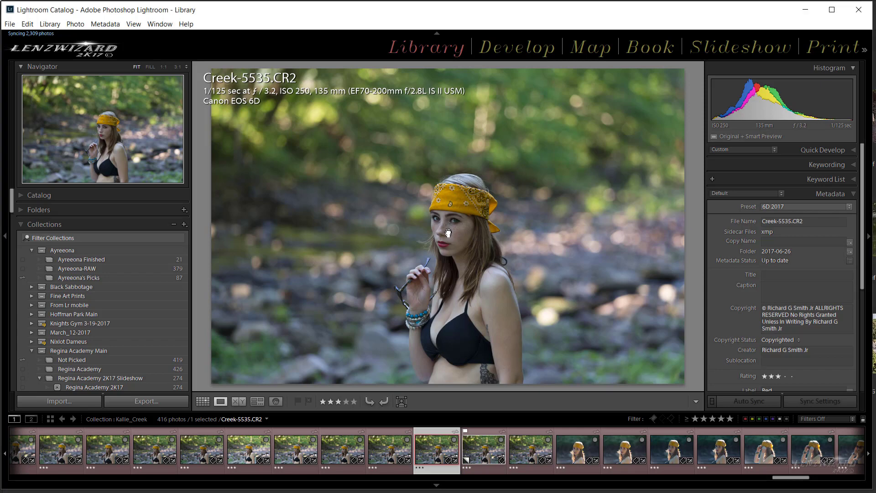
# - Inspect the model's face at full size, then return to the whole-photo view
pyautogui.click(450, 233)
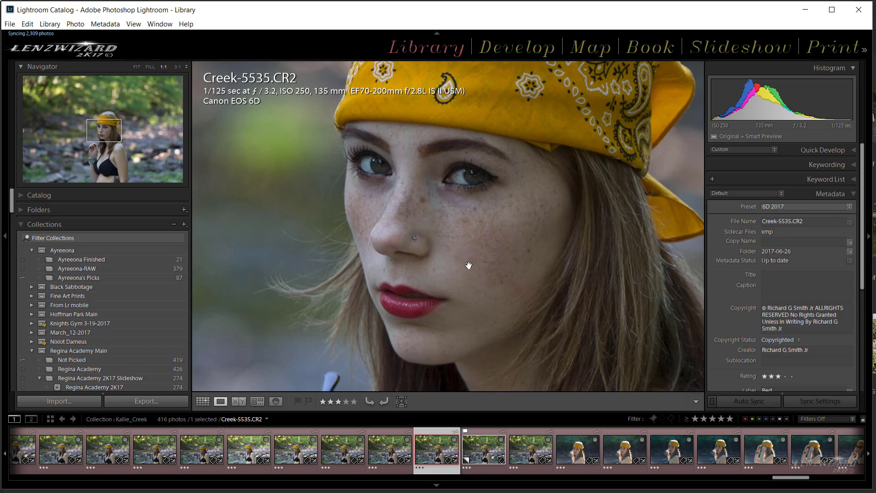
pyautogui.moveTo(469, 266); pyautogui.dragTo(445, 237)
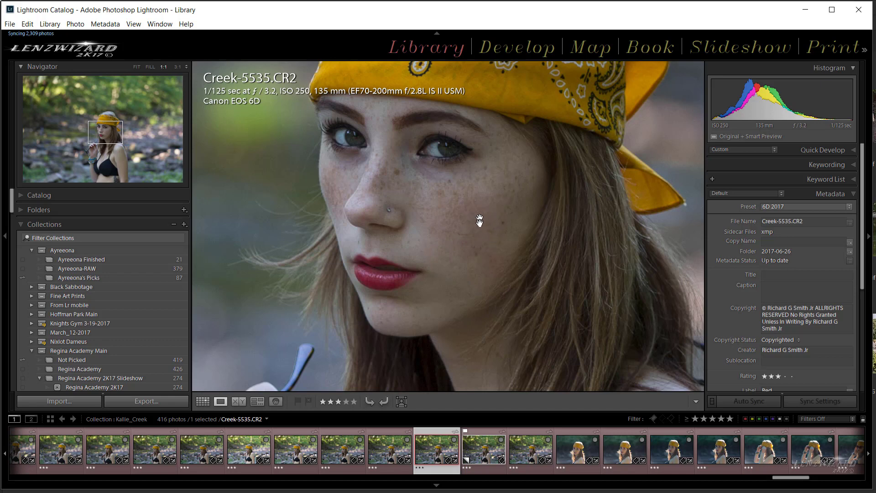
pyautogui.moveTo(480, 223); pyautogui.dragTo(450, 226)
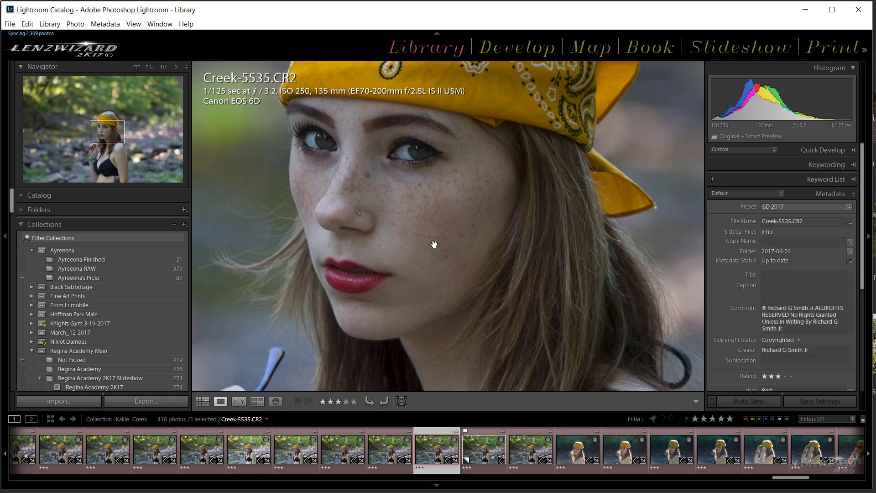
pyautogui.moveTo(434, 245); pyautogui.dragTo(440, 254)
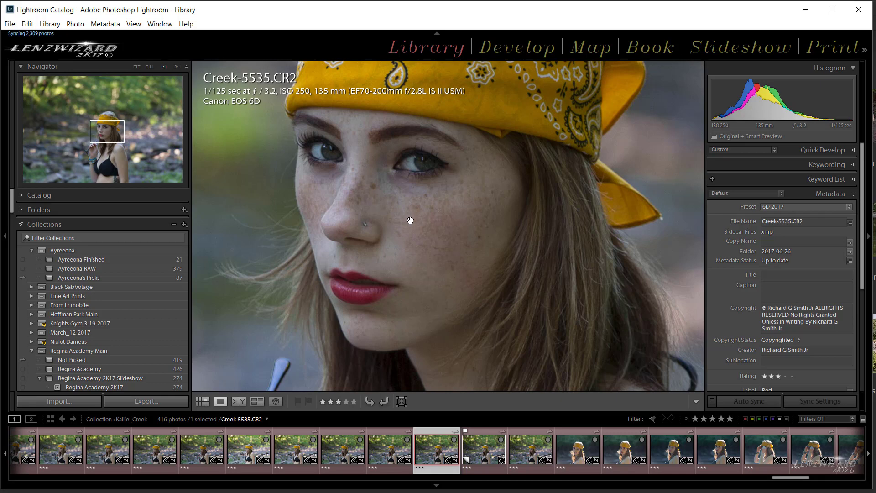
pyautogui.click(412, 237)
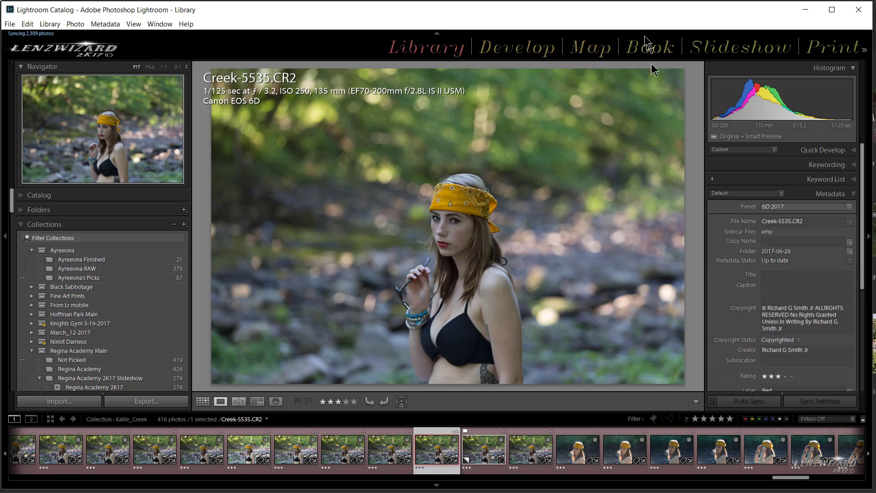
# - Switch the photo to Develop with Basic expanded and try Auto white balance with Tint +20
pyautogui.press('d')
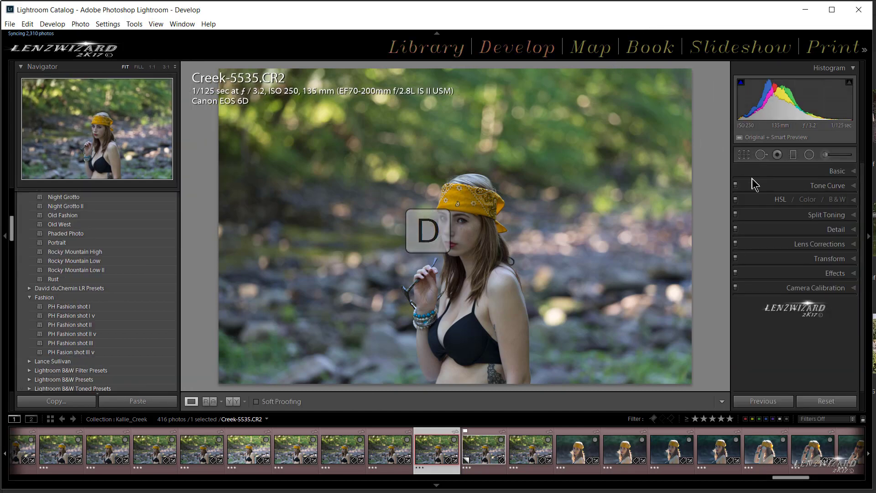
pyautogui.click(809, 176)
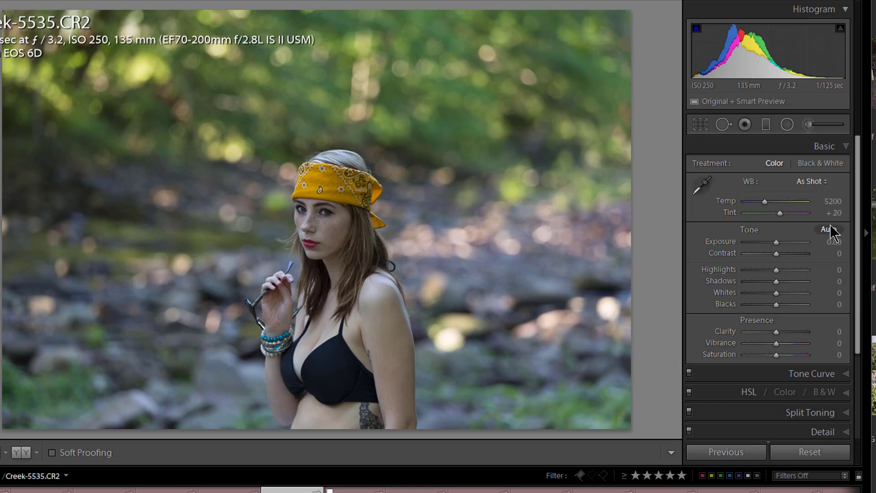
pyautogui.click(815, 182)
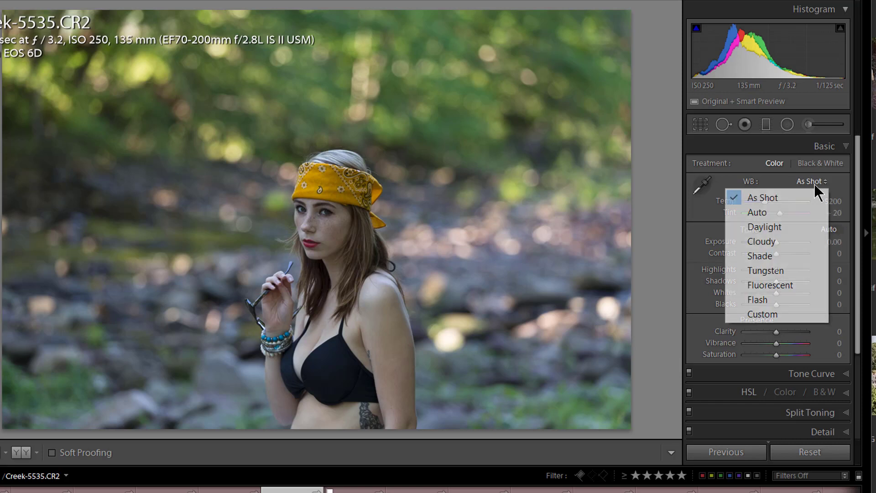
pyautogui.click(799, 212)
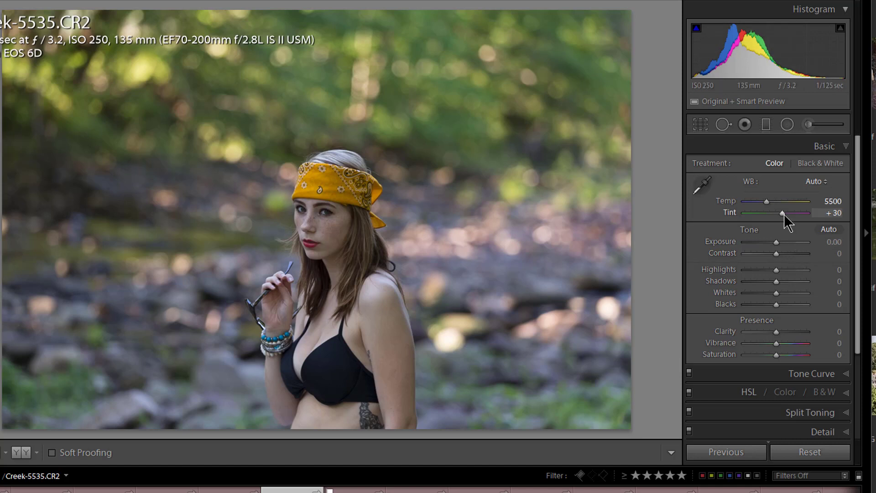
pyautogui.press('Down')
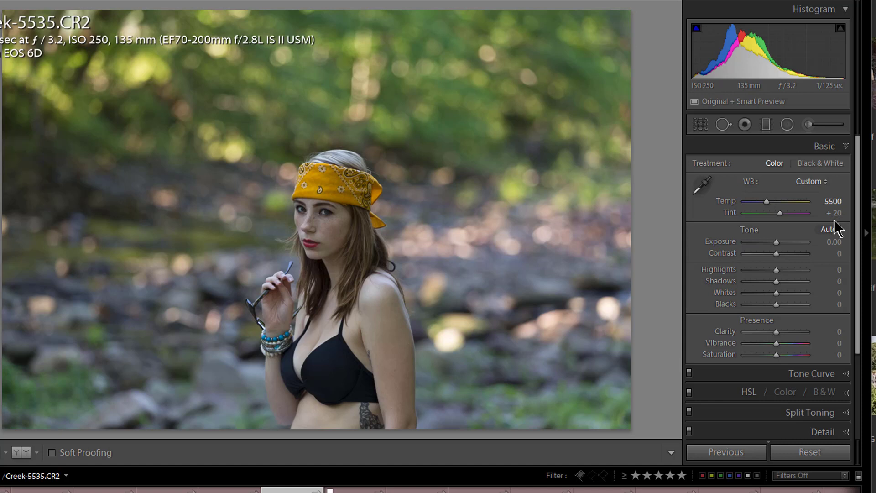
# - Compare As Shot and Auto white balance, settling on Custom Temp 5500, Tint +20
pyautogui.click(808, 182)
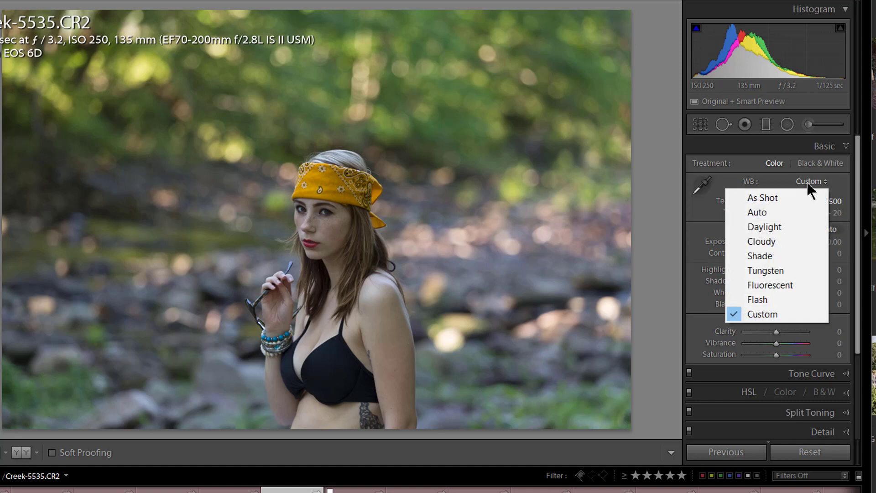
pyautogui.click(800, 195)
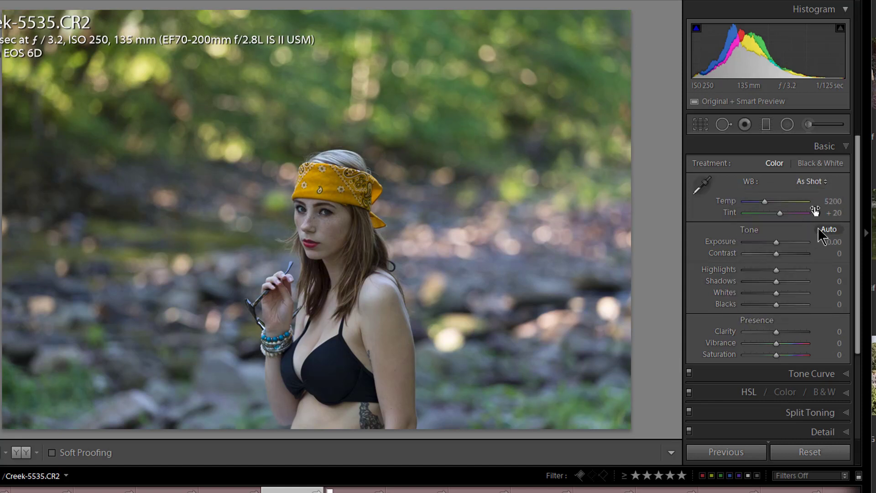
pyautogui.click(812, 184)
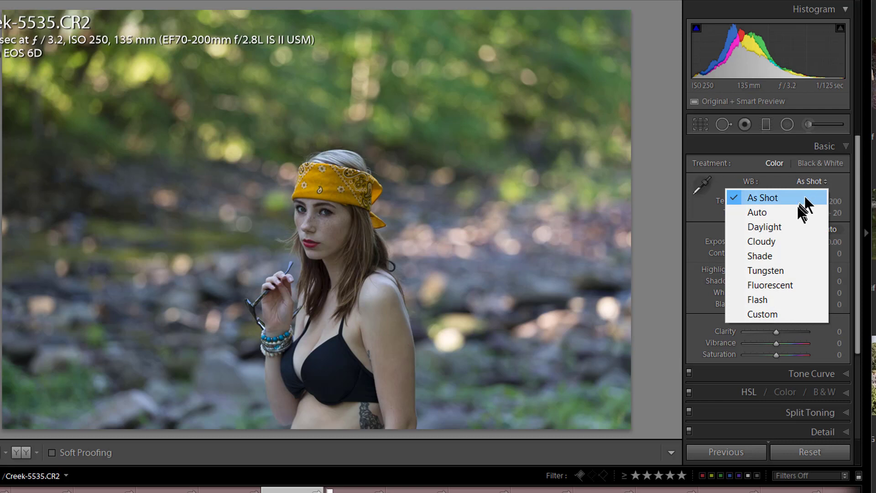
pyautogui.click(794, 315)
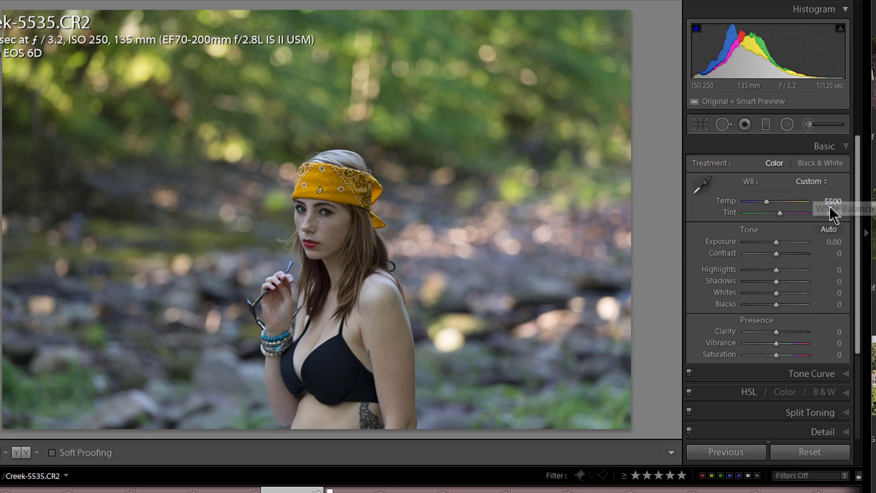
pyautogui.click(810, 183)
pyautogui.click(796, 213)
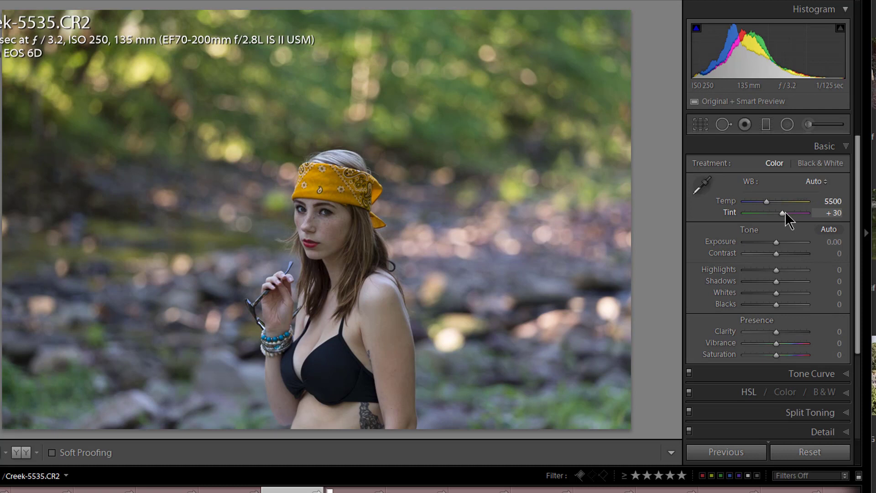
pyautogui.press('Down')
pyautogui.press('Down')
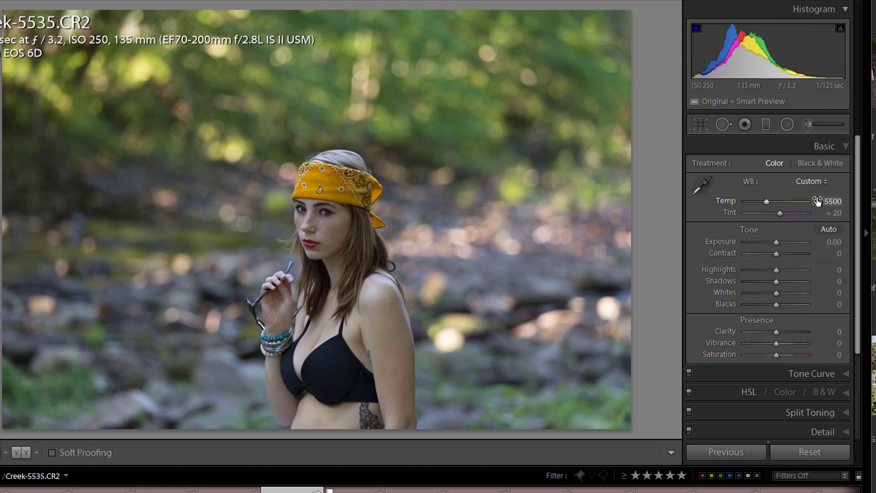
# - Raise Temp to 6250 and Exposure to +0.80, and drop Contrast to -80
pyautogui.moveTo(767, 205); pyautogui.dragTo(769, 204)
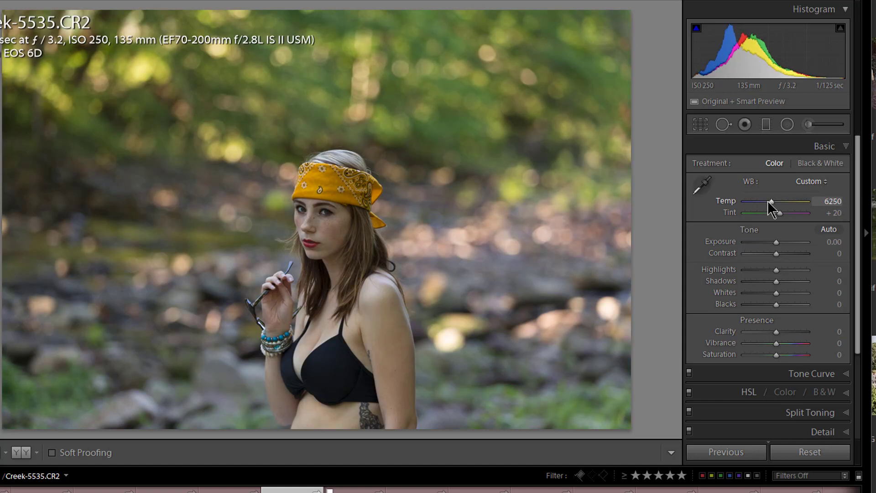
pyautogui.press('Up')
pyautogui.press('Down')
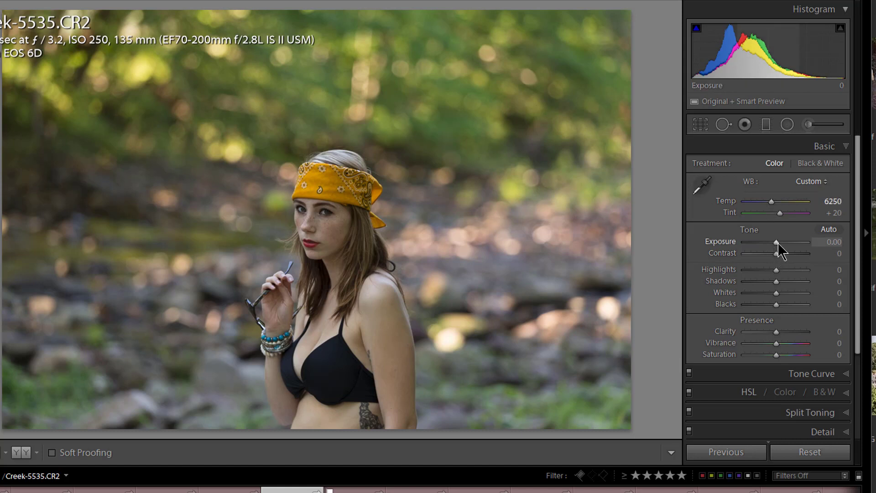
pyautogui.press('Up')
pyautogui.press('Up')
pyautogui.press('Up')
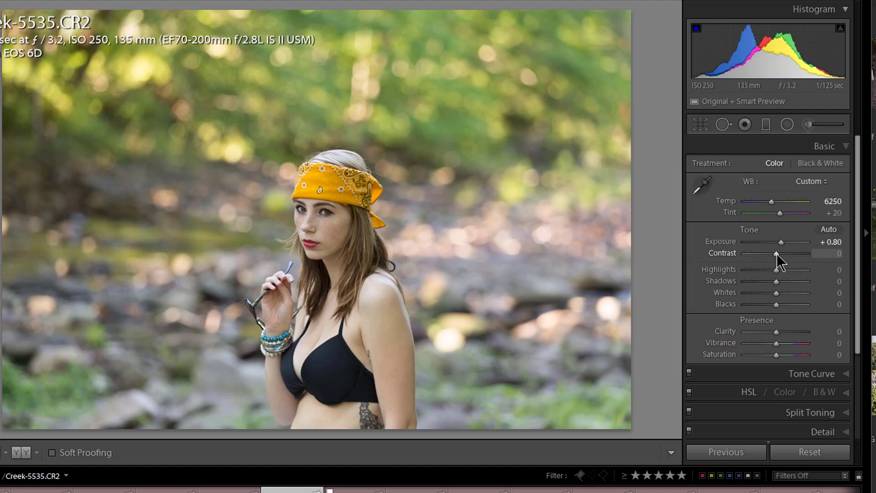
pyautogui.press('Down')
pyautogui.press('Down')
pyautogui.press('Down')
pyautogui.press('Down')
pyautogui.press('Down')
pyautogui.press('Down')
pyautogui.press('Down')
pyautogui.press('Down')
pyautogui.press('Down')
pyautogui.press('Down')
pyautogui.press('Down')
pyautogui.press('Down')
pyautogui.press('Down')
pyautogui.press('Down')
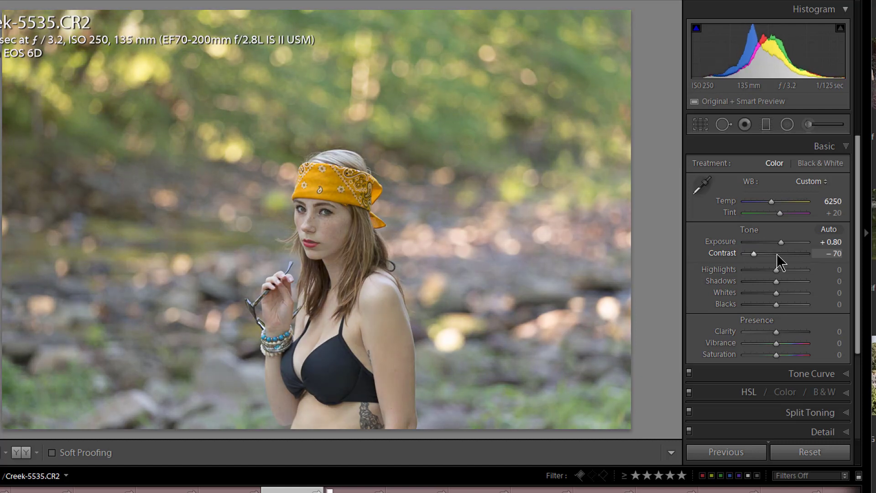
pyautogui.press('Down')
pyautogui.press('Down')
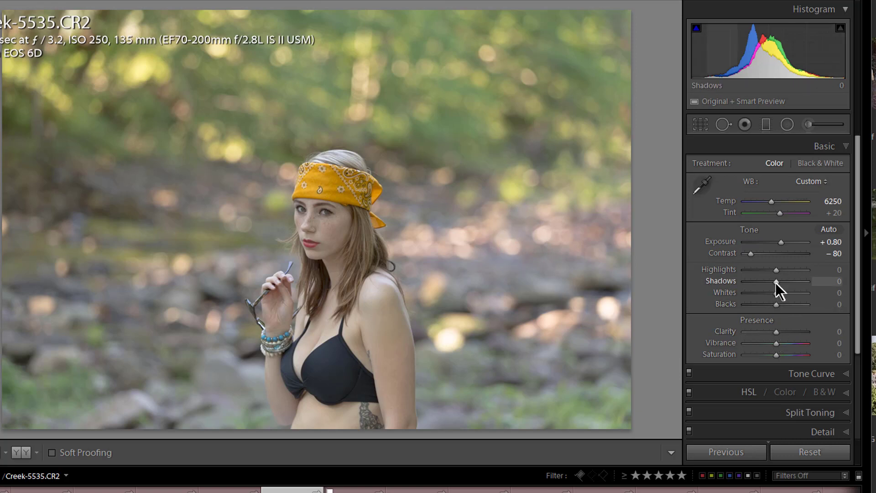
# - Set Shadows +40, Whites -22, Blacks -30 and Saturation -25 in the Basic panel
pyautogui.scroll(5, 775, 283)
pyautogui.scroll(3, 775, 283)
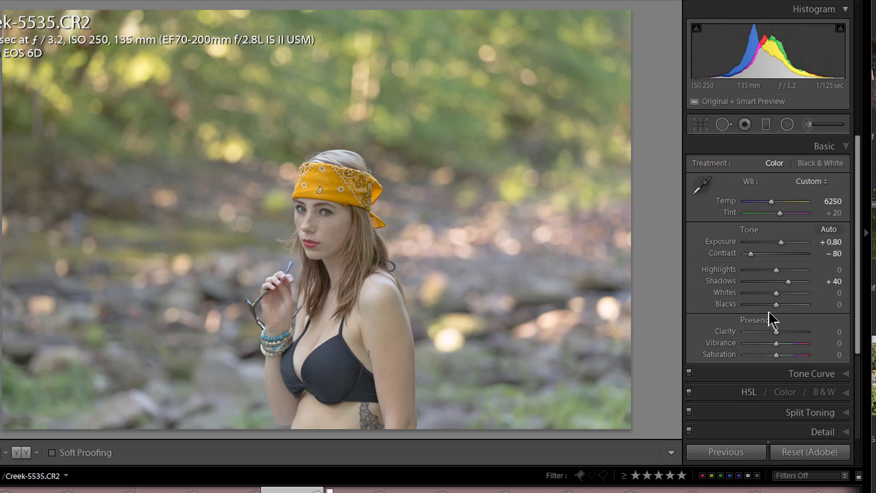
pyautogui.press('shift')
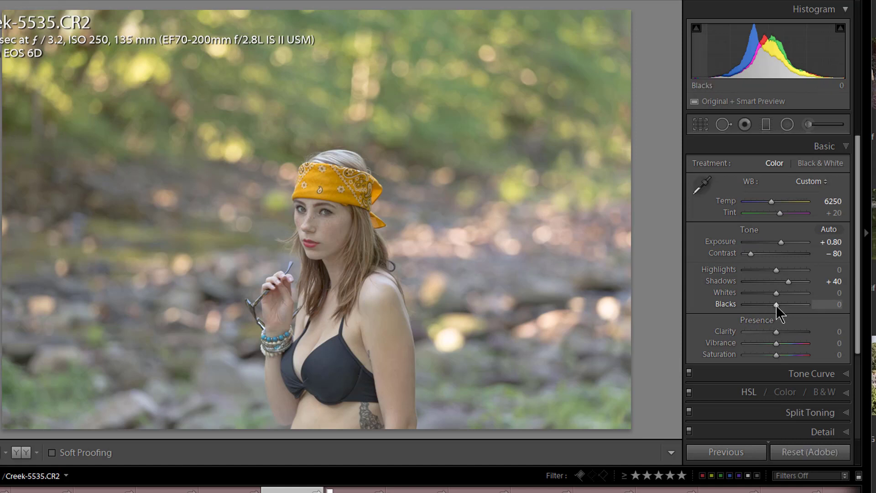
pyautogui.keyDown('shift'); pyautogui.doubleClick(776, 305); pyautogui.keyUp('shift')
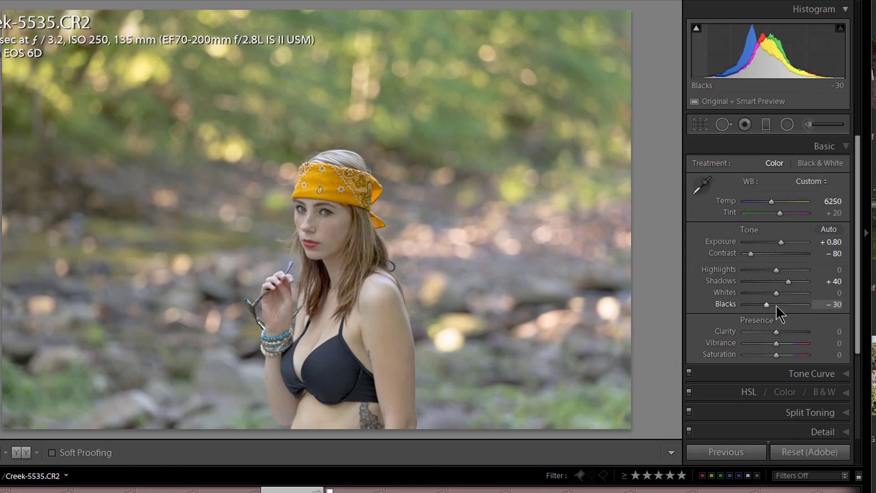
pyautogui.keyDown('shift'); pyautogui.doubleClick(776, 293); pyautogui.keyUp('shift')
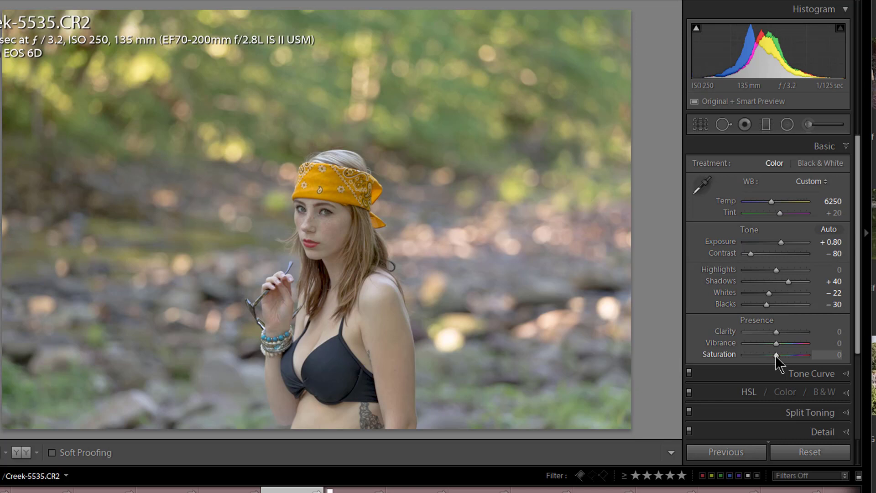
pyautogui.scroll(-3, 776, 356)
pyautogui.scroll(-2, 776, 355)
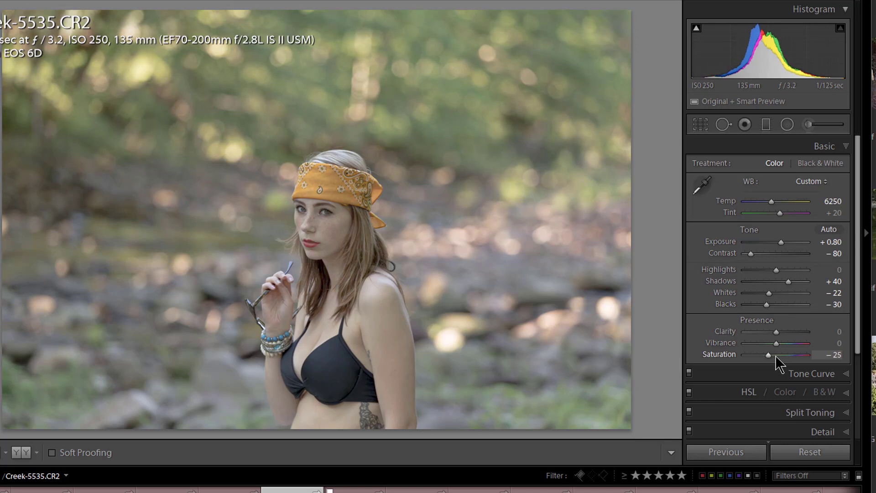
pyautogui.scroll(1, 776, 355)
pyautogui.scroll(-1, 776, 355)
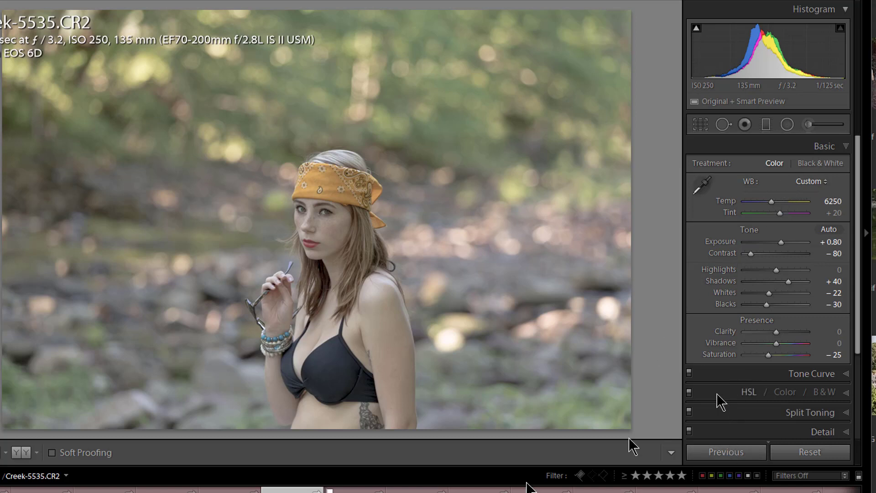
# - Make a virtual copy of the photo and send it to Color Efex Pro 4
pyautogui.hotkey('ctrl', "'")
pyautogui.rightClick(329, 491)
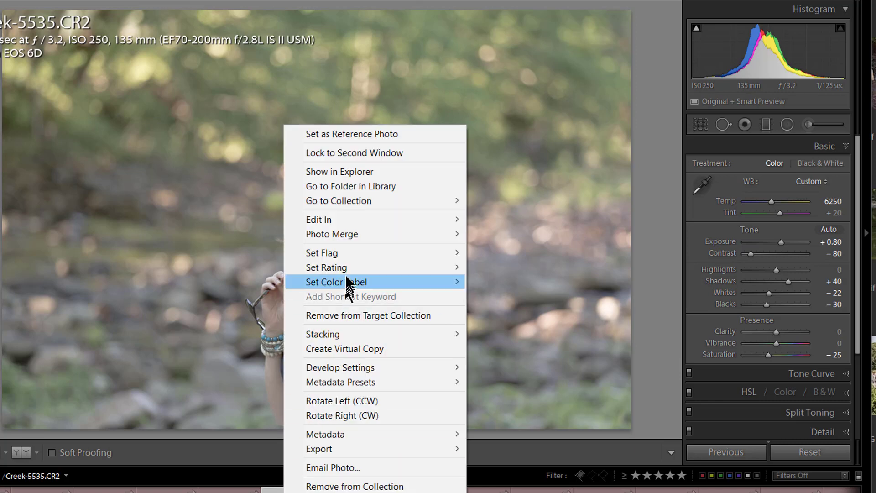
pyautogui.moveTo(350, 214)
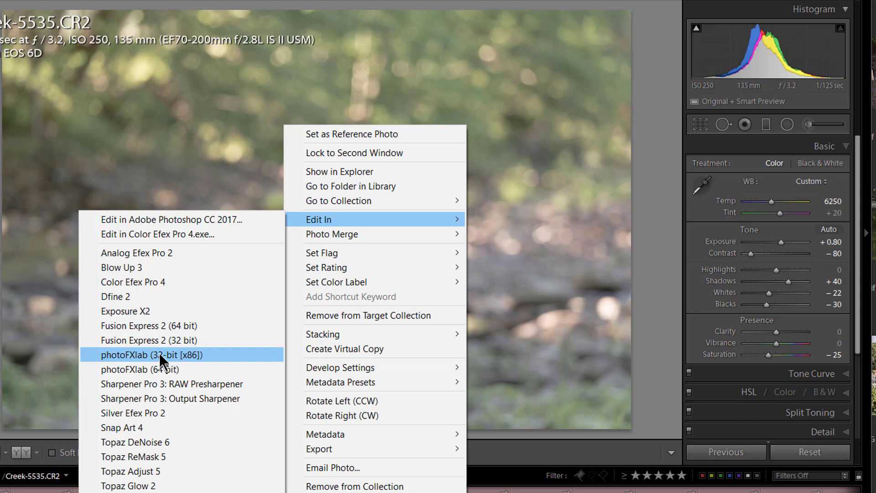
pyautogui.click(162, 281)
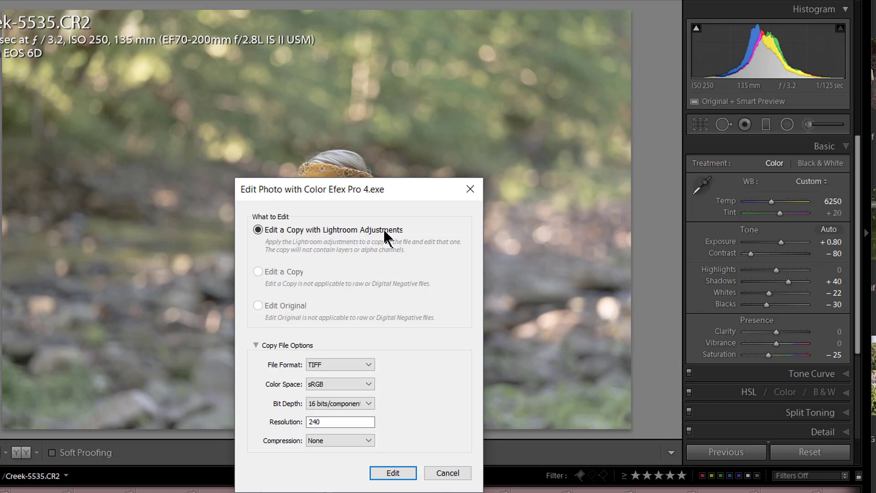
# - Keep the copy as TIFF in sRGB with Compression None
pyautogui.click(343, 364)
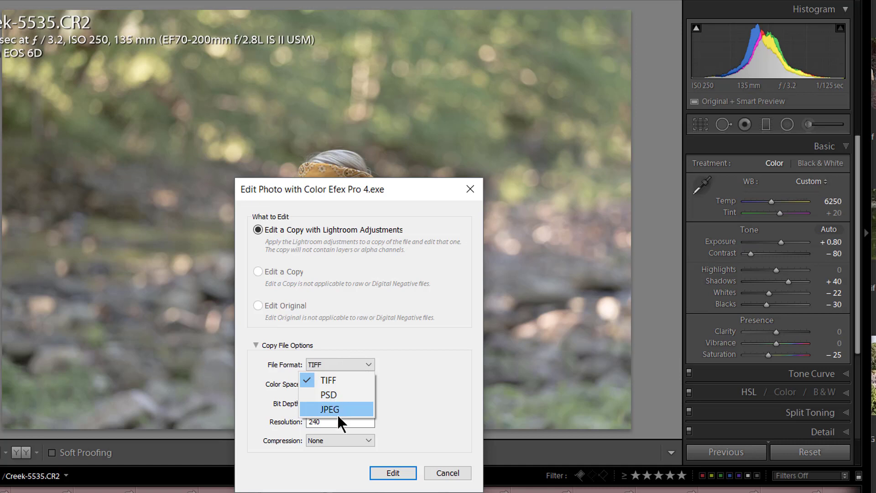
pyautogui.click(408, 340)
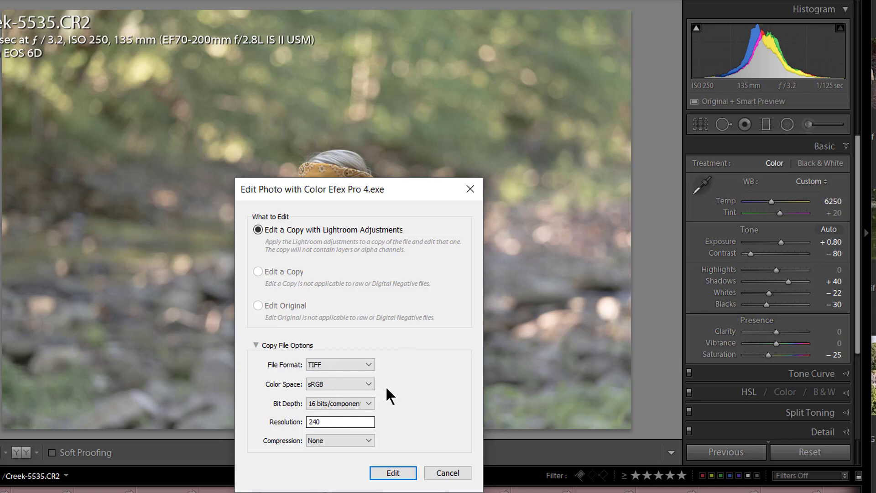
pyautogui.click(361, 385)
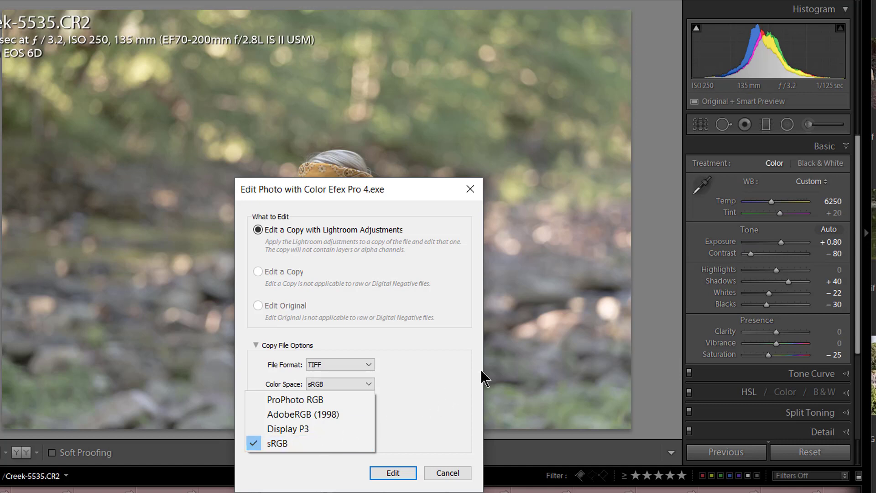
pyautogui.click(445, 375)
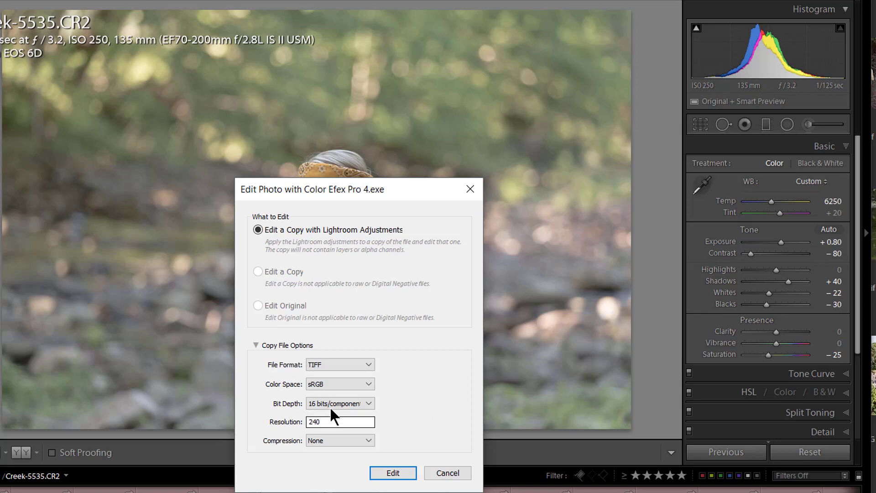
pyautogui.click(324, 439)
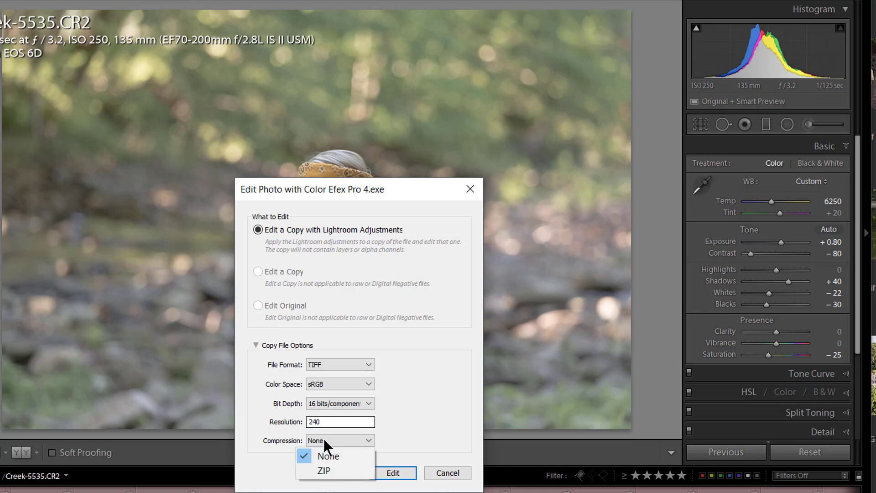
pyautogui.click(429, 393)
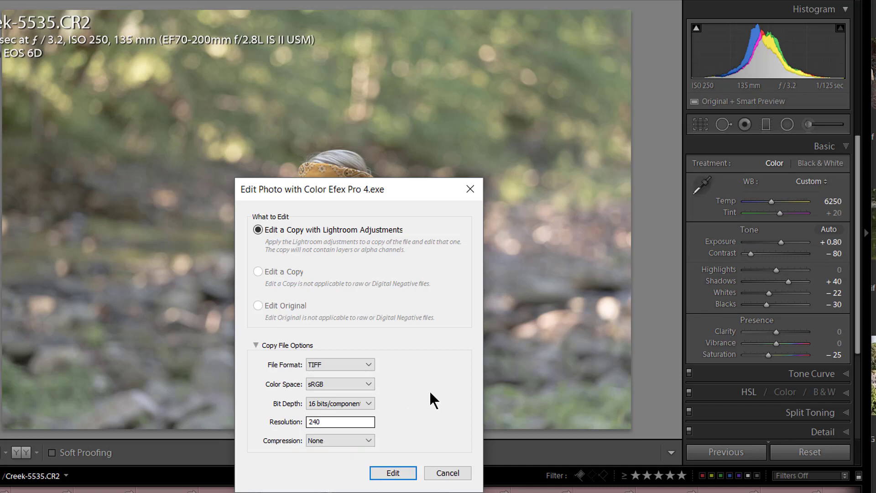
# - Open the TIFF copy in Color Efex Pro 4, delete Tonal Contrast, and browse the Colorize presets
pyautogui.click(393, 473)
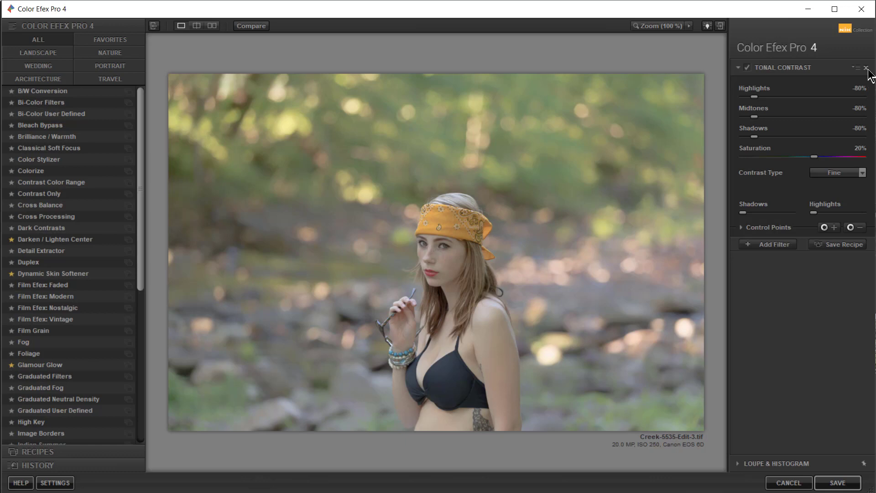
pyautogui.click(866, 68)
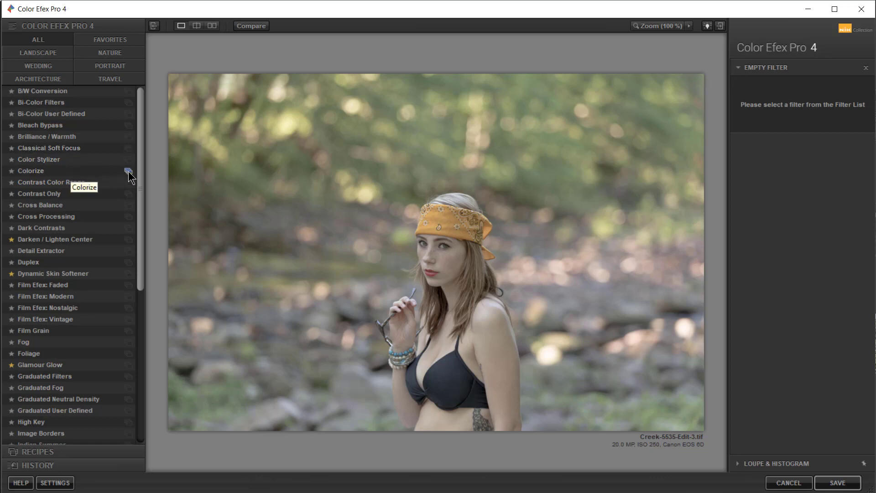
pyautogui.click(129, 172)
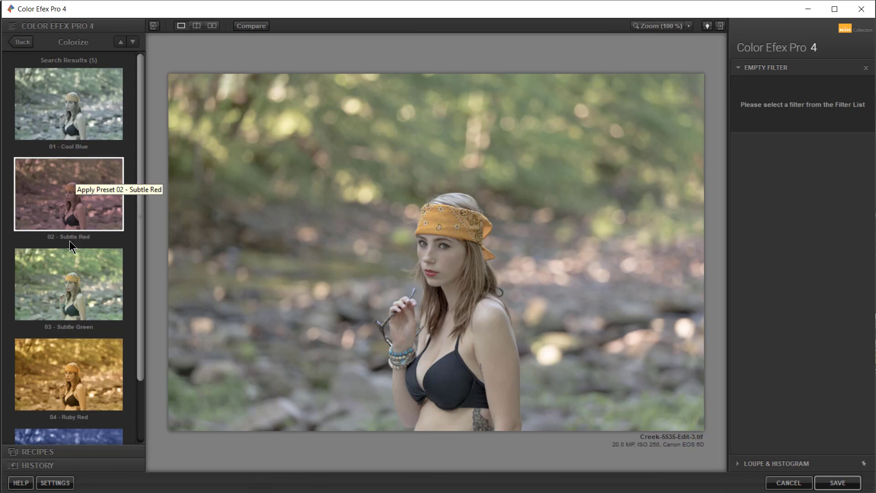
pyautogui.scroll(-1, 69, 240)
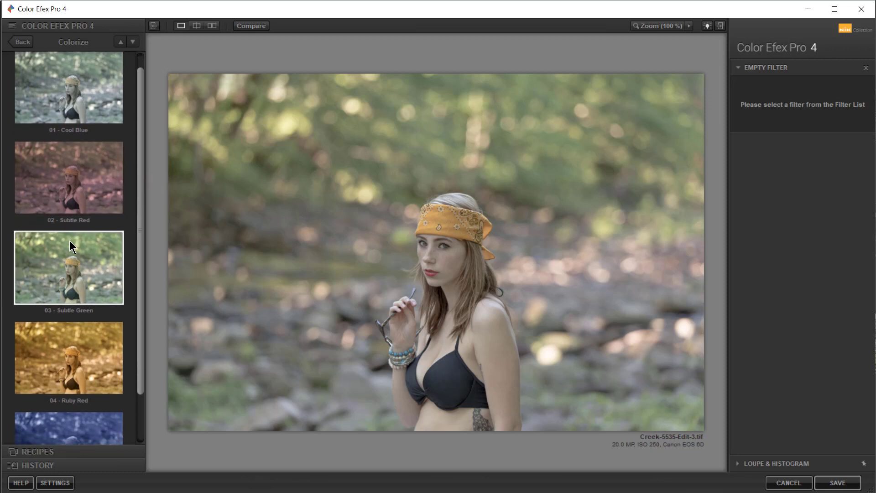
pyautogui.click(18, 43)
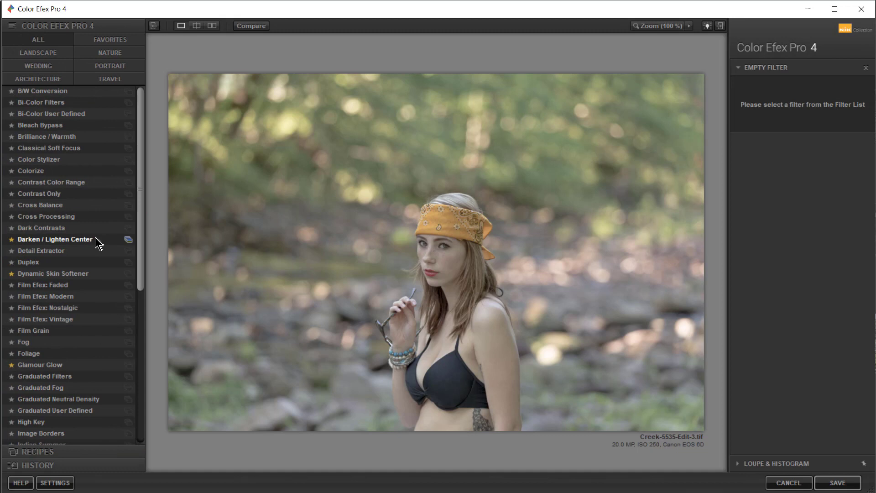
# - Try the 01 - Default Tonal Contrast preset, checking the face, shoulder and arm at 100%
pyautogui.scroll(-8, 94, 237)
pyautogui.scroll(-1, 96, 242)
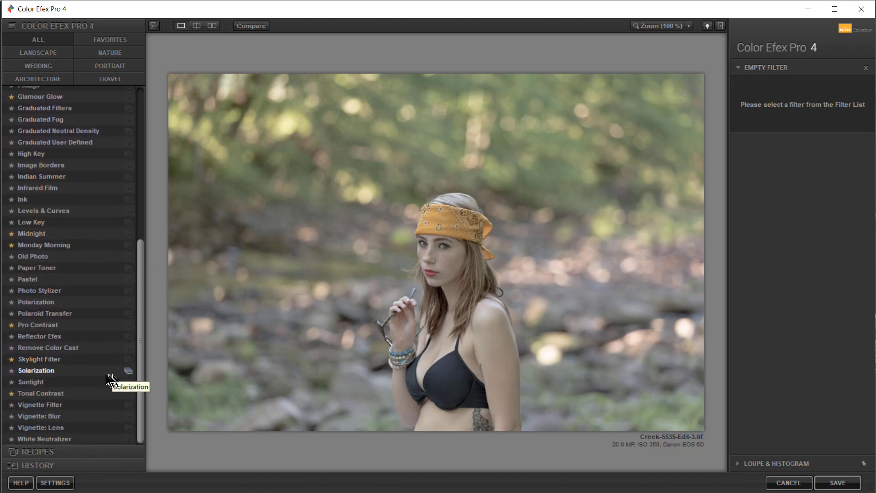
pyautogui.click(128, 394)
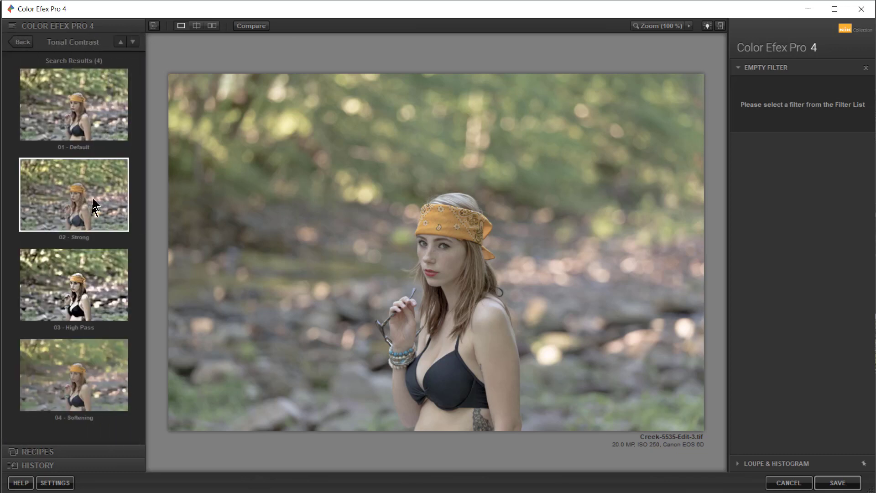
pyautogui.click(100, 133)
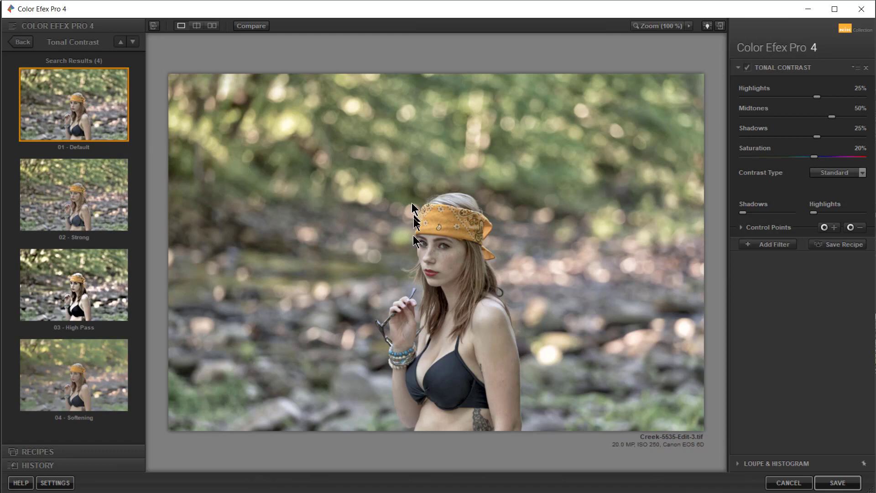
pyautogui.click(433, 262)
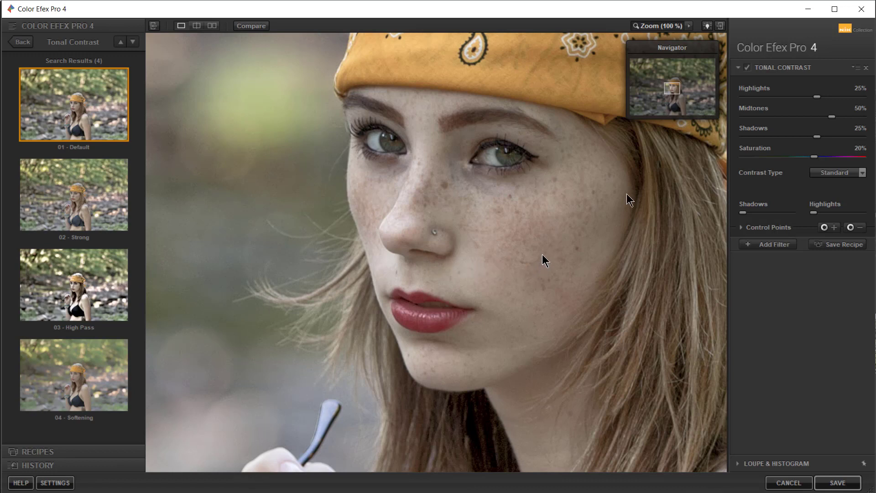
pyautogui.click(689, 26)
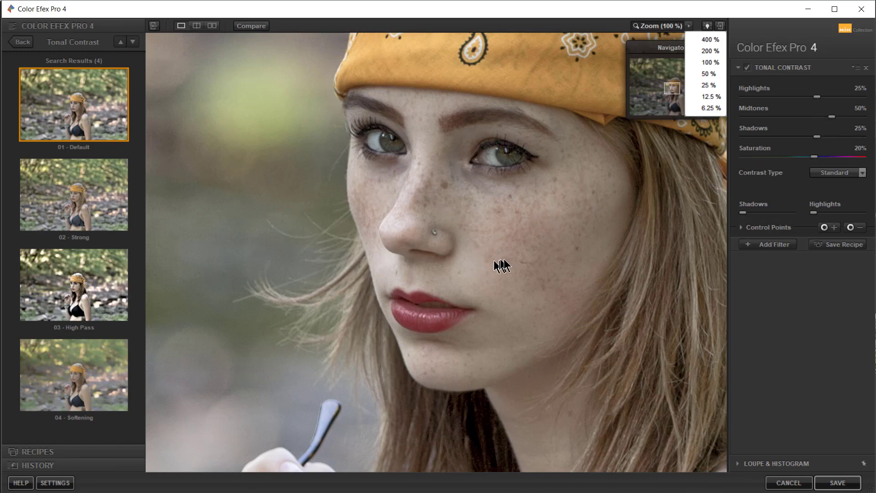
pyautogui.click(538, 275)
pyautogui.moveTo(538, 275); pyautogui.dragTo(404, 148)
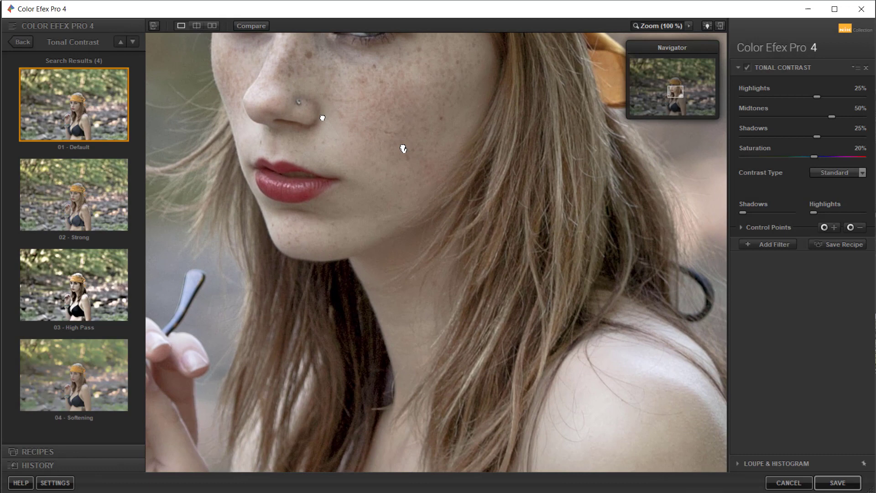
pyautogui.moveTo(478, 368); pyautogui.dragTo(487, 225)
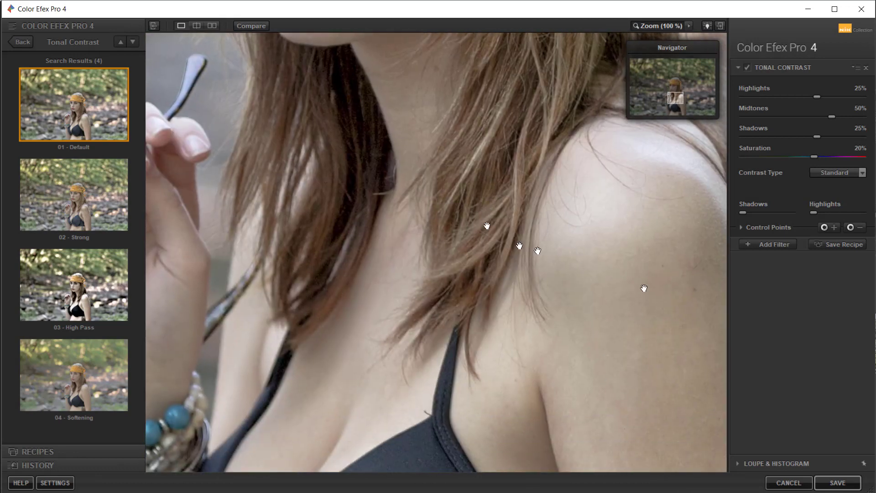
pyautogui.moveTo(644, 288); pyautogui.dragTo(513, 190)
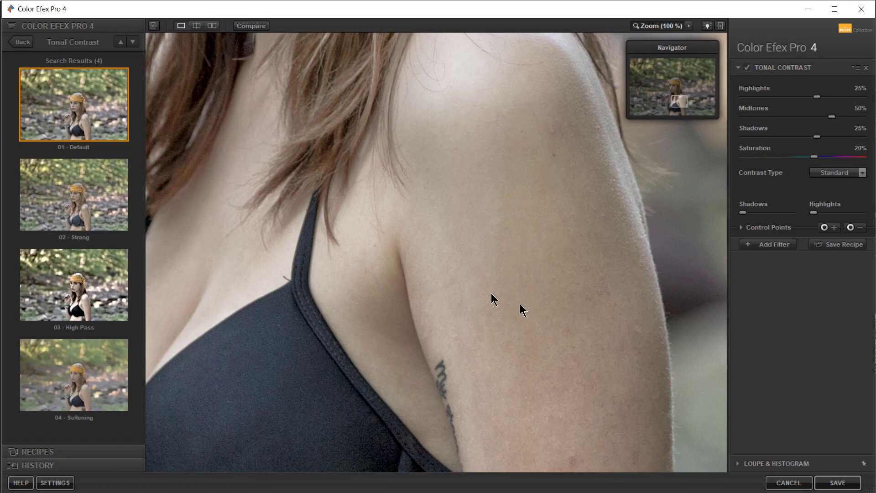
# - Try 02 - Strong, then apply the 03 - High Pass Tonal Contrast preset
pyautogui.click(72, 197)
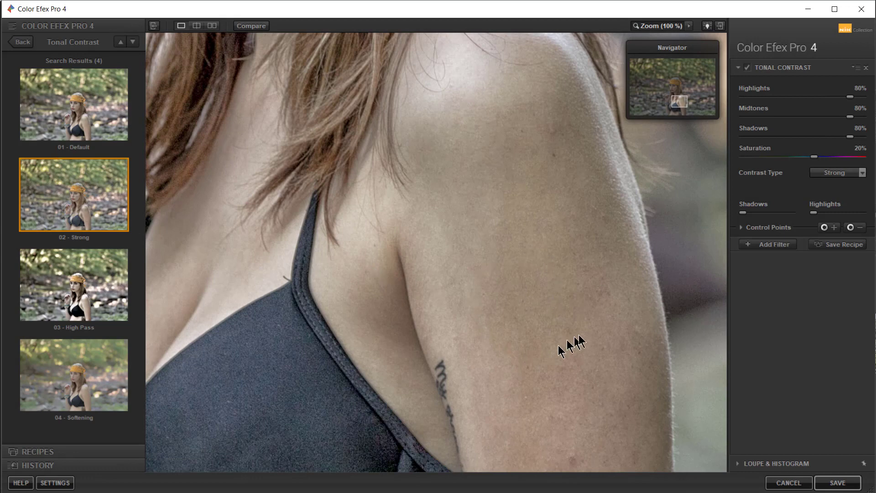
pyautogui.click(90, 293)
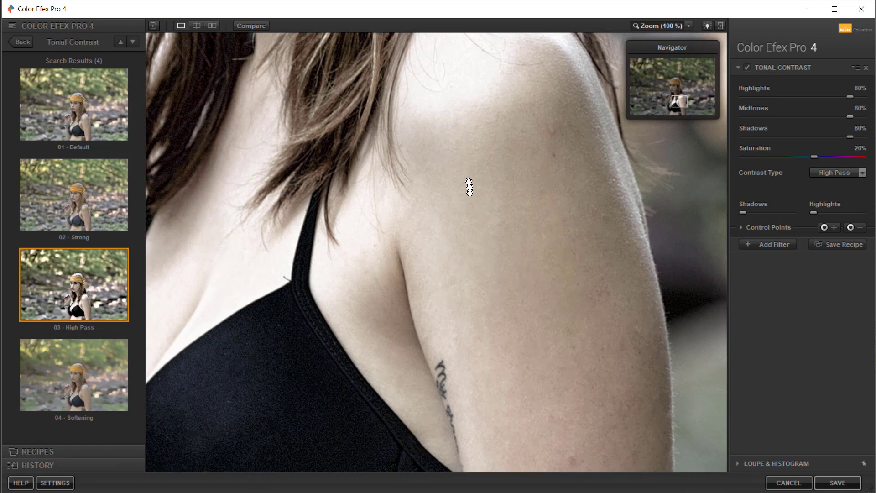
pyautogui.moveTo(469, 187); pyautogui.dragTo(583, 431)
pyautogui.moveTo(476, 260); pyautogui.dragTo(532, 470)
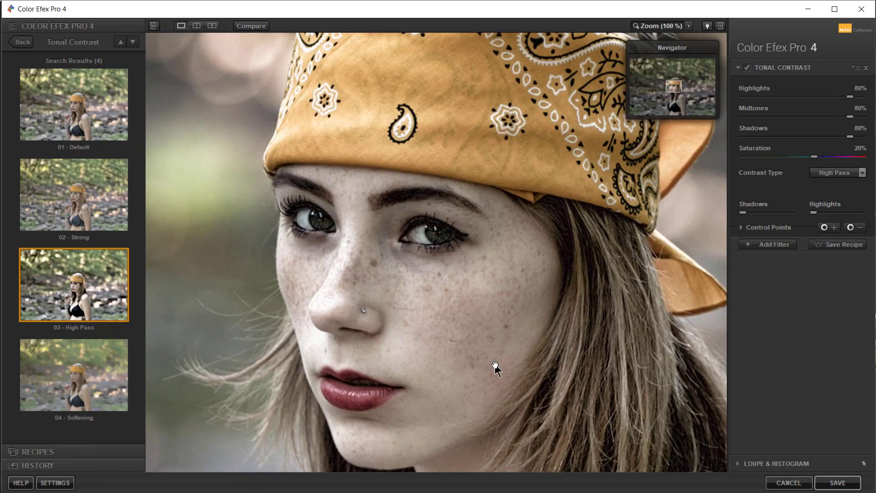
# - Apply the 04 - Softening preset, fit the preview, show Control Points, and add a second filter slot
pyautogui.click(79, 398)
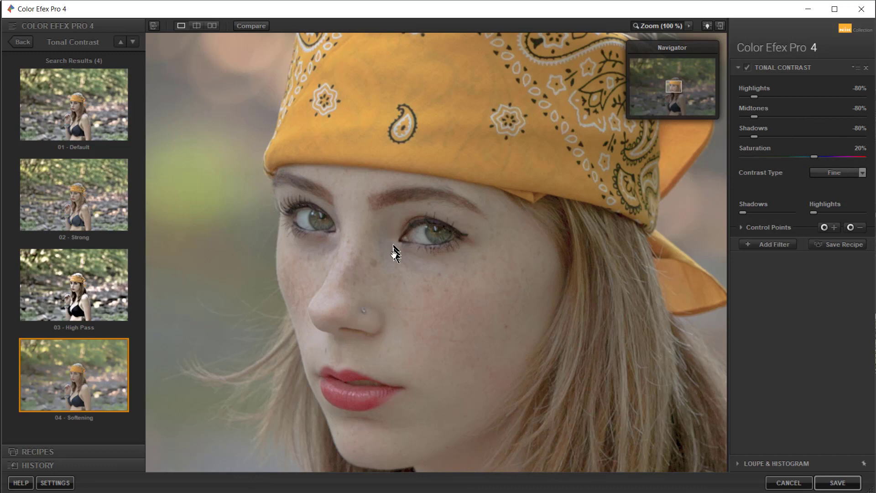
pyautogui.click(407, 302)
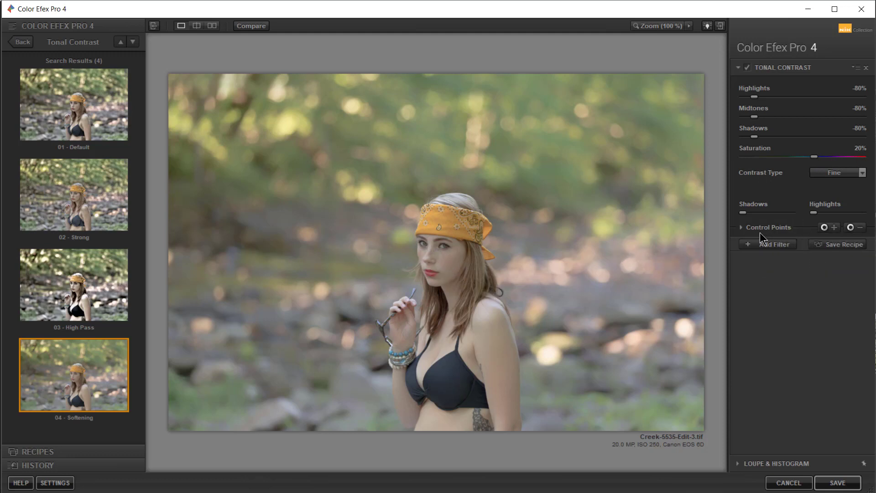
pyautogui.click(743, 227)
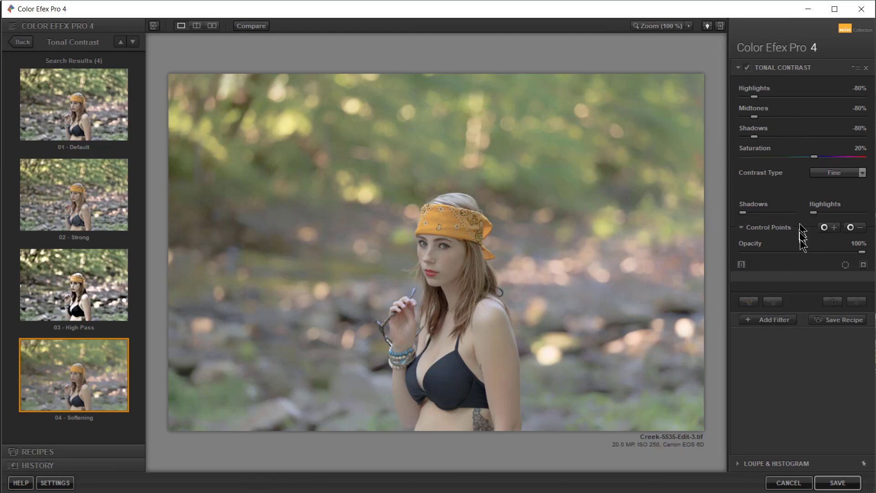
pyautogui.click(779, 322)
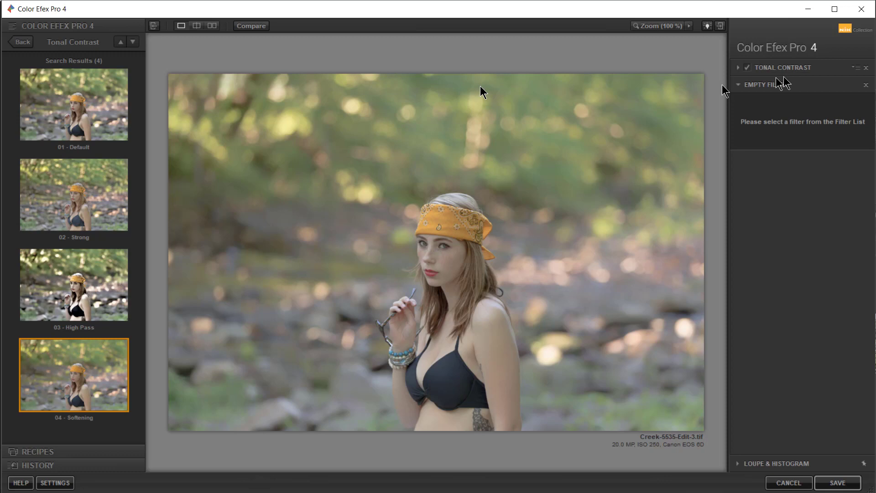
# - Apply Pro Contrast's 03 - Dynamic Contrast preset and toggle it to compare
pyautogui.click(23, 41)
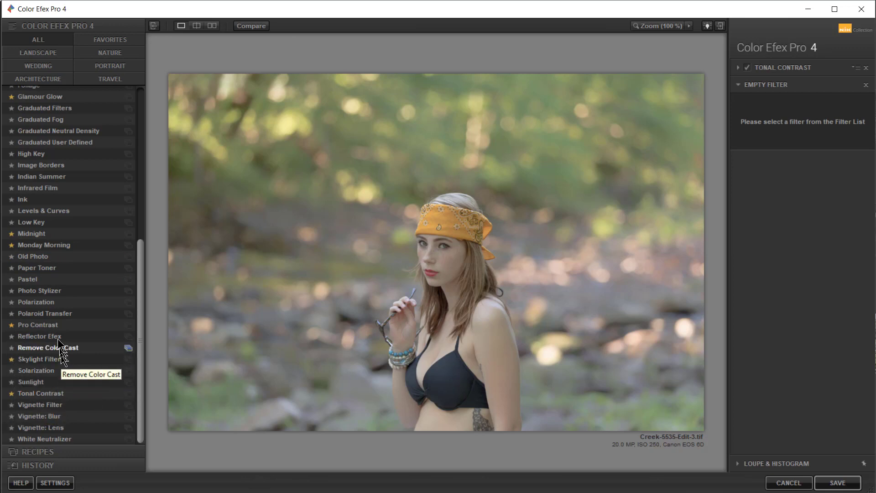
pyautogui.click(128, 326)
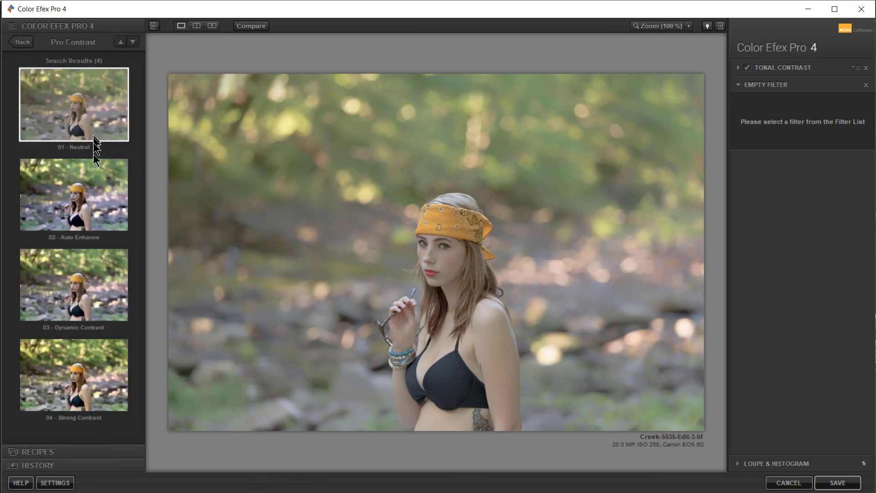
pyautogui.click(92, 303)
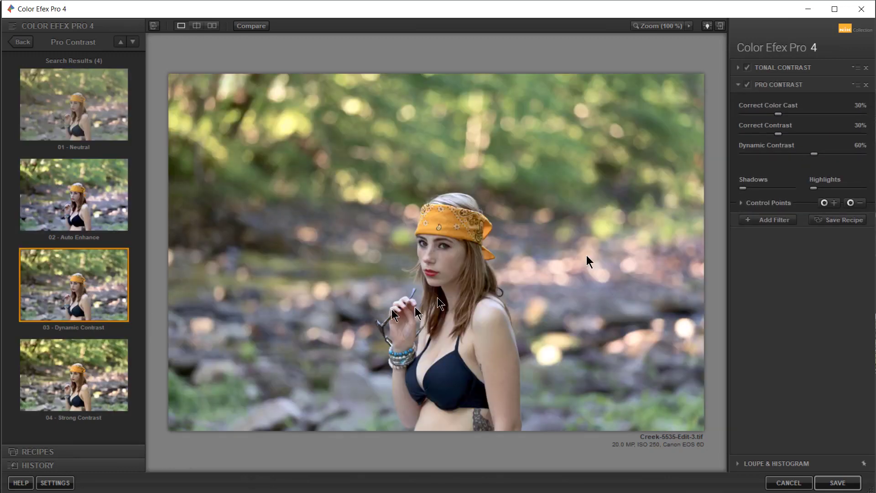
pyautogui.click(747, 85)
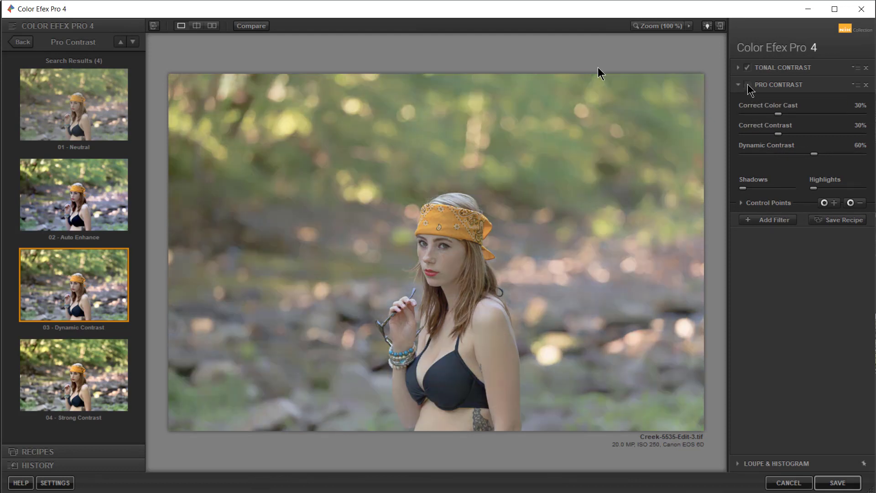
pyautogui.click(748, 85)
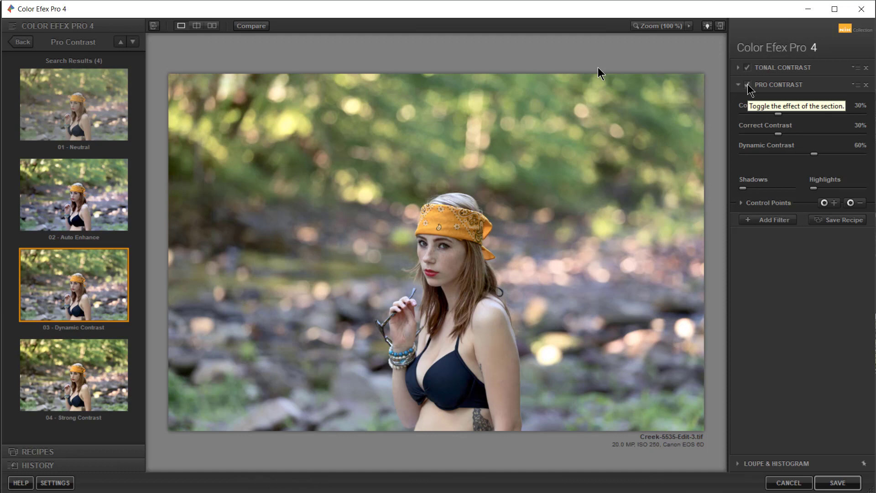
pyautogui.click(748, 85)
pyautogui.click(748, 85)
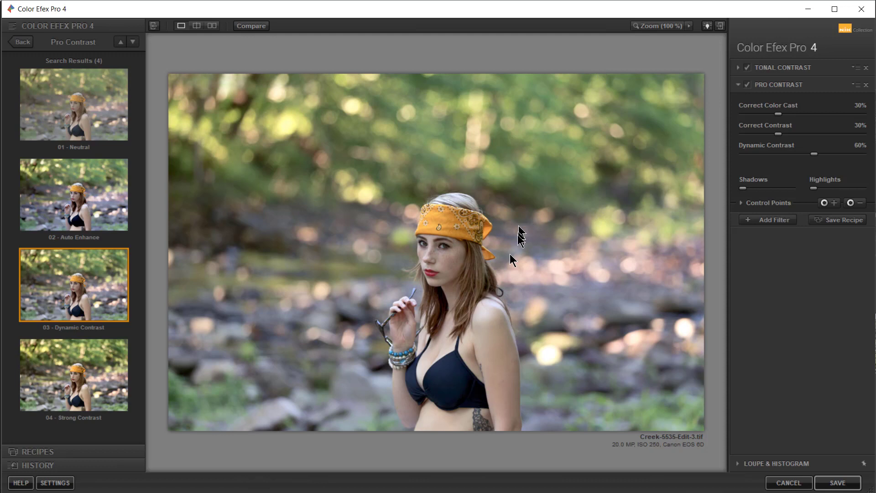
# - Check the face at 100%, return to fit view, and add a third filter slot
pyautogui.click(451, 275)
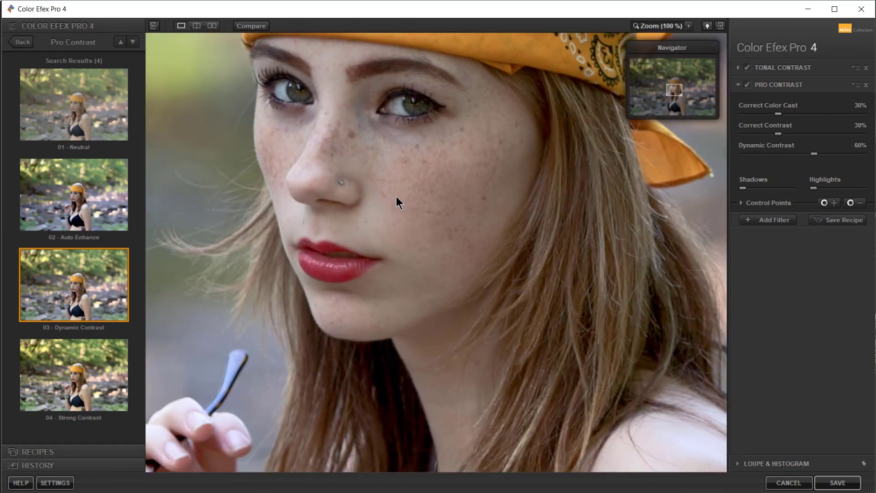
pyautogui.moveTo(396, 196); pyautogui.dragTo(433, 211)
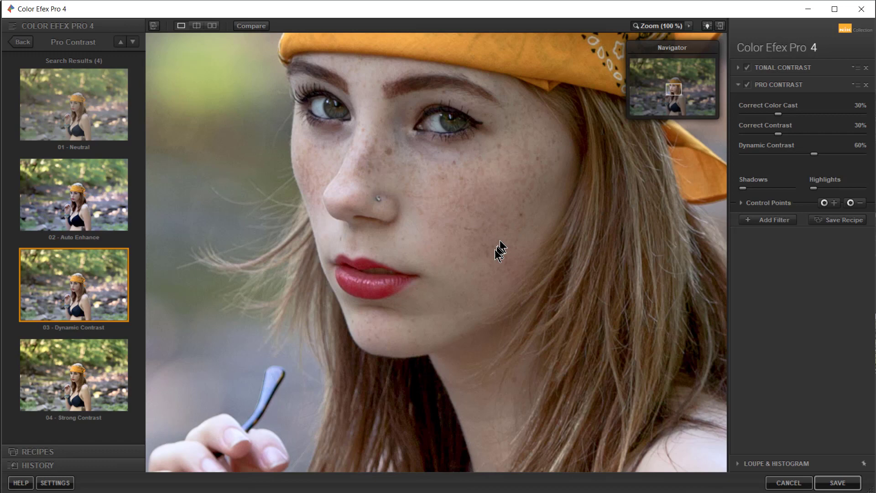
pyautogui.click(480, 250)
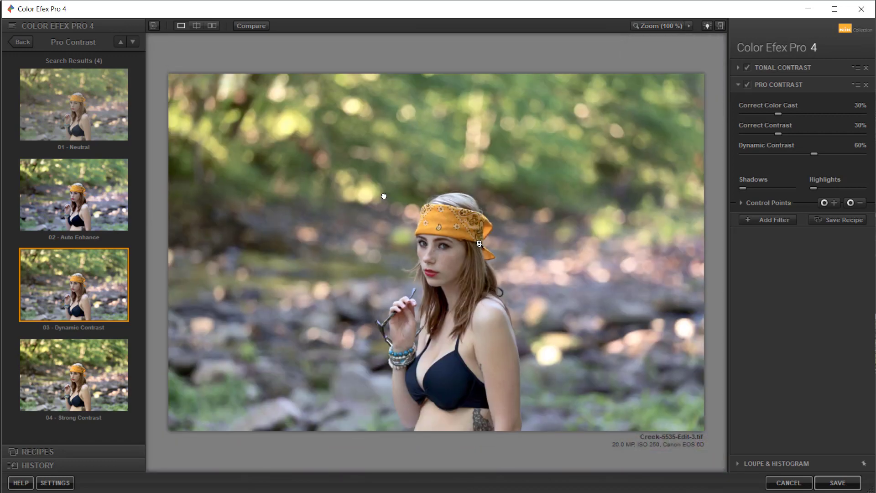
pyautogui.click(758, 221)
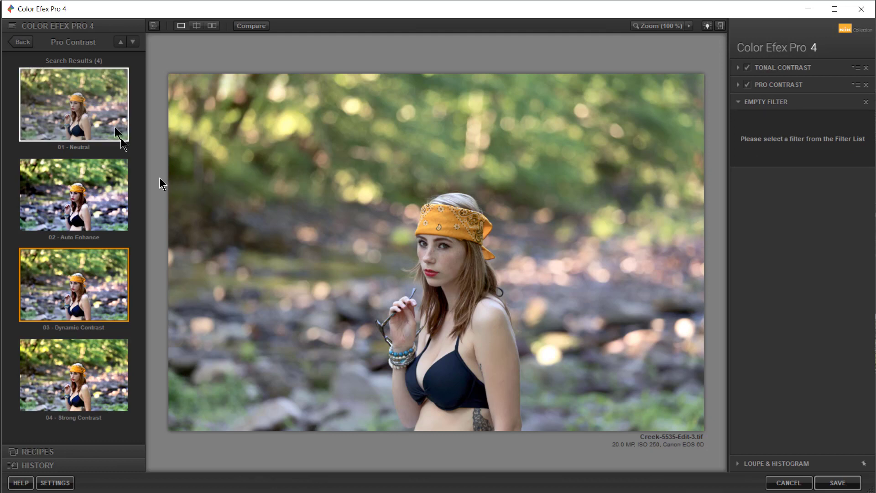
# - Apply the Default Dynamic Skin Softener recipe and toggle it to compare
pyautogui.click(18, 44)
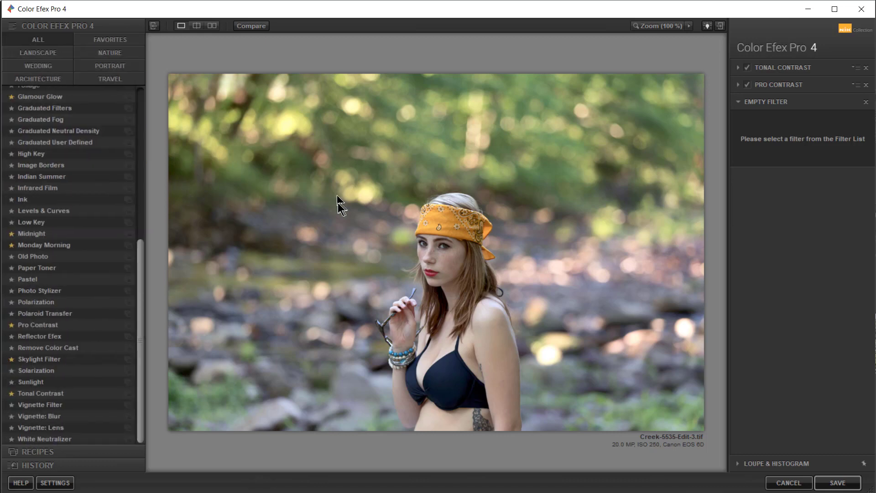
pyautogui.click(443, 268)
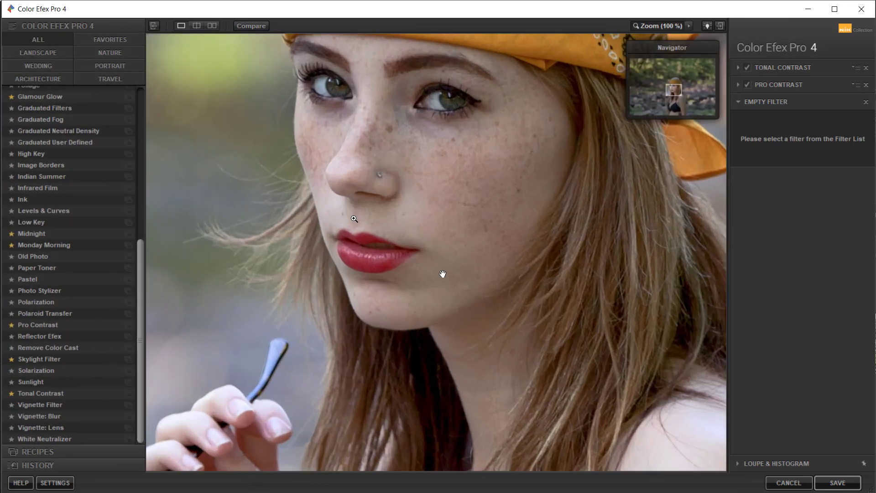
pyautogui.scroll(5, 76, 236)
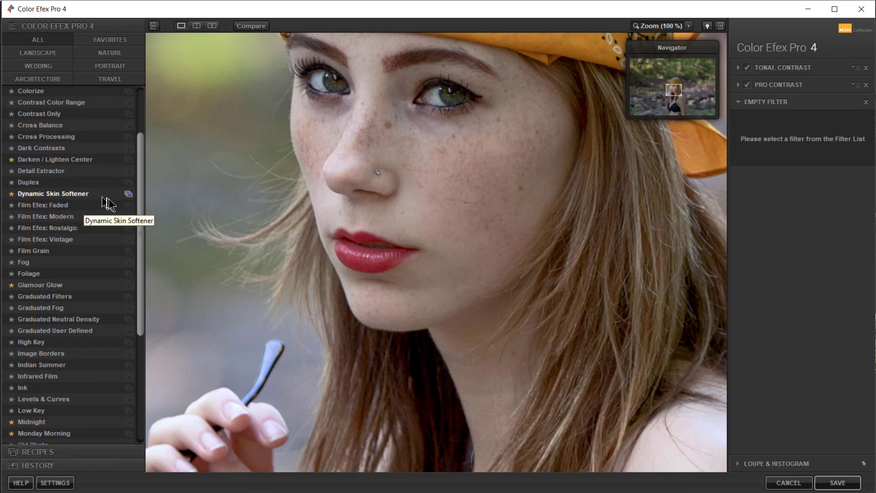
pyautogui.click(129, 195)
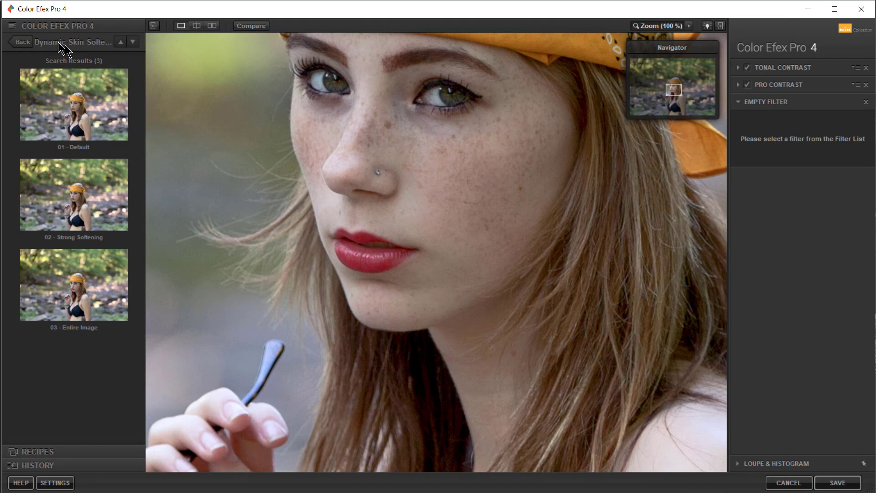
pyautogui.click(54, 76)
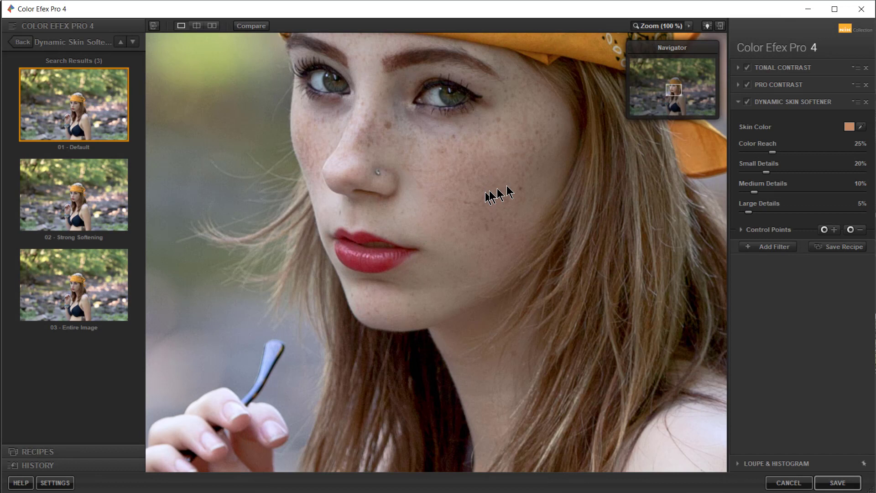
pyautogui.click(748, 101)
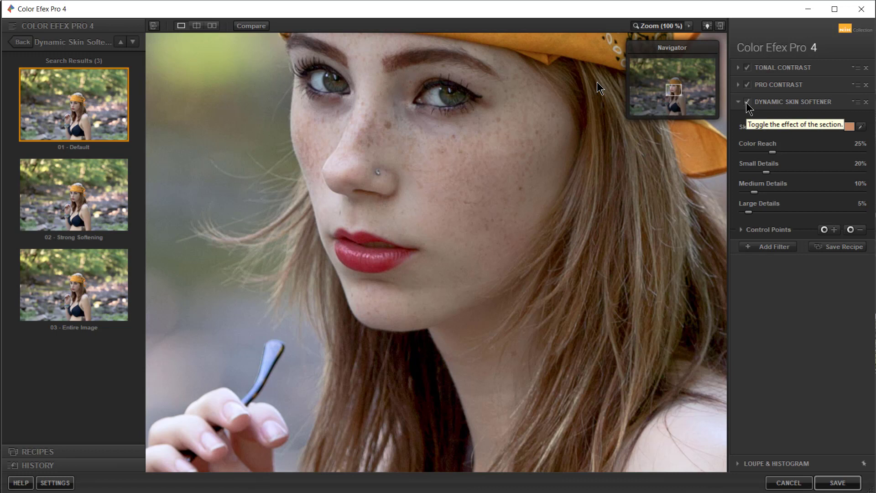
pyautogui.click(748, 103)
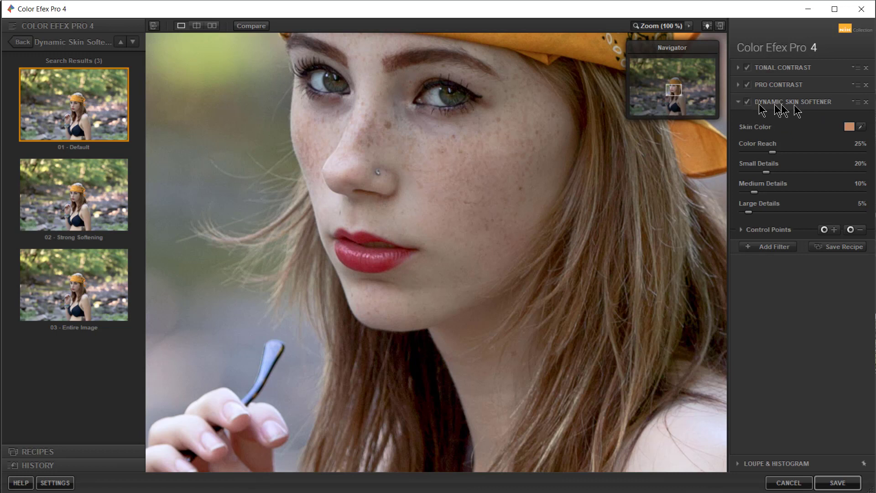
# - Sample skin colour and set opacity to 64%, then delete the filter and add an empty slot
pyautogui.click(861, 128)
pyautogui.click(741, 229)
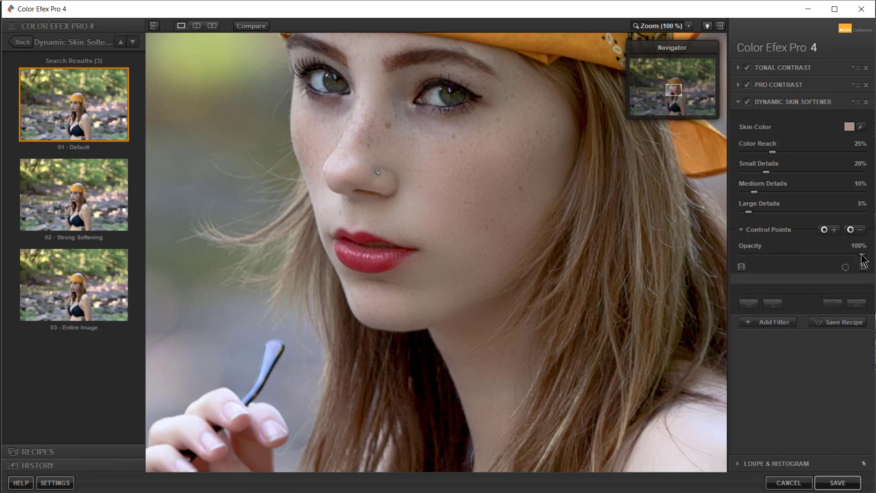
pyautogui.moveTo(862, 255); pyautogui.dragTo(783, 257)
pyautogui.click(867, 102)
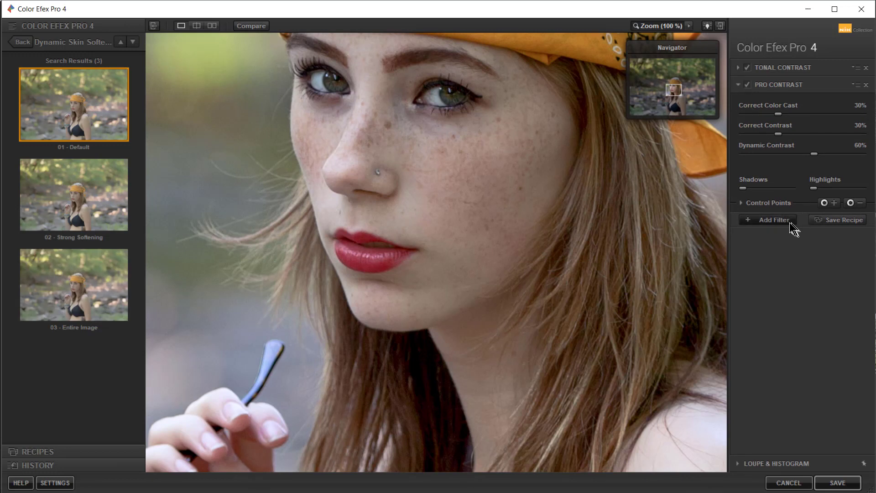
pyautogui.click(790, 222)
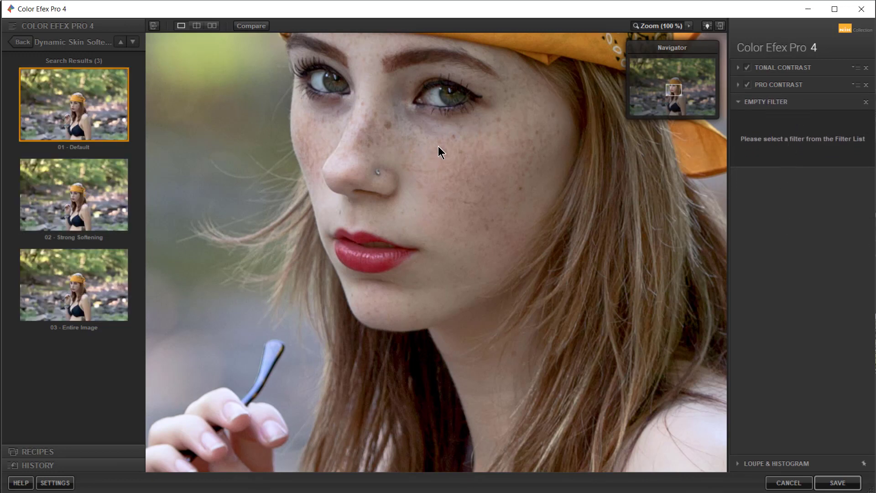
# - Save the Color Efex edit and inspect Creek-5535-Edit-3.tif in Develop, switching between Fit and 1:1
pyautogui.click(838, 484)
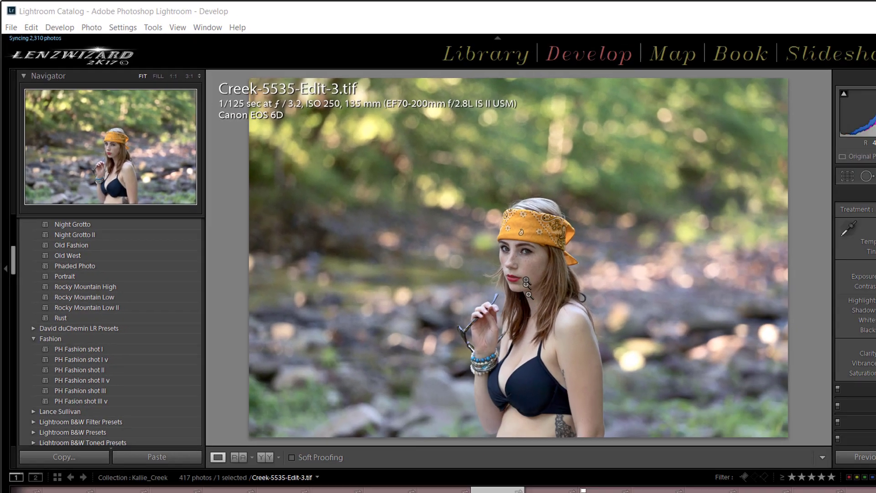
pyautogui.click(754, 402)
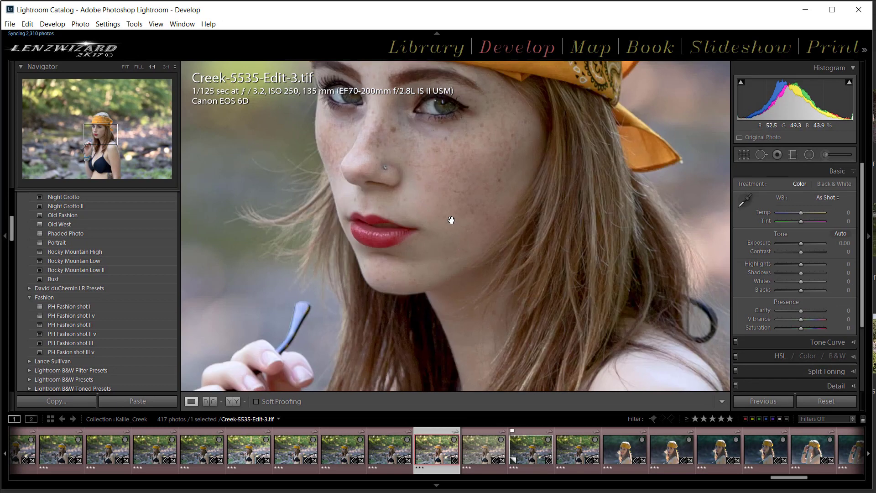
pyautogui.moveTo(451, 221); pyautogui.dragTo(497, 311)
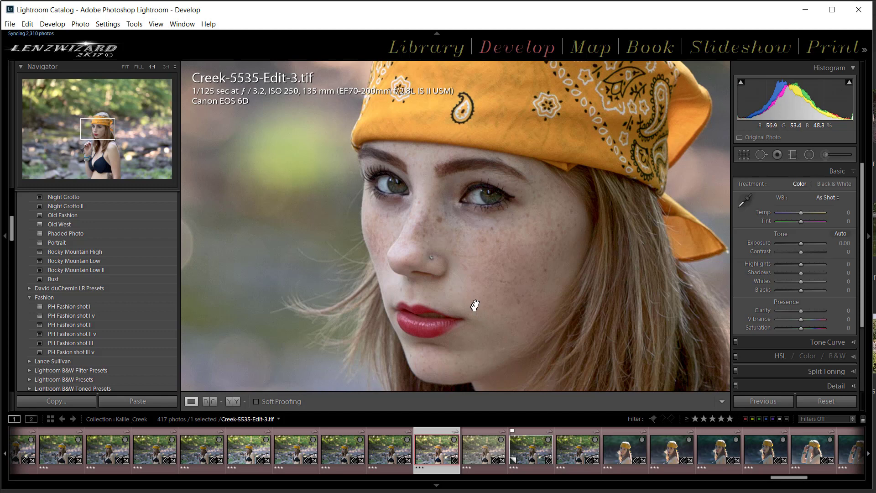
pyautogui.click(477, 299)
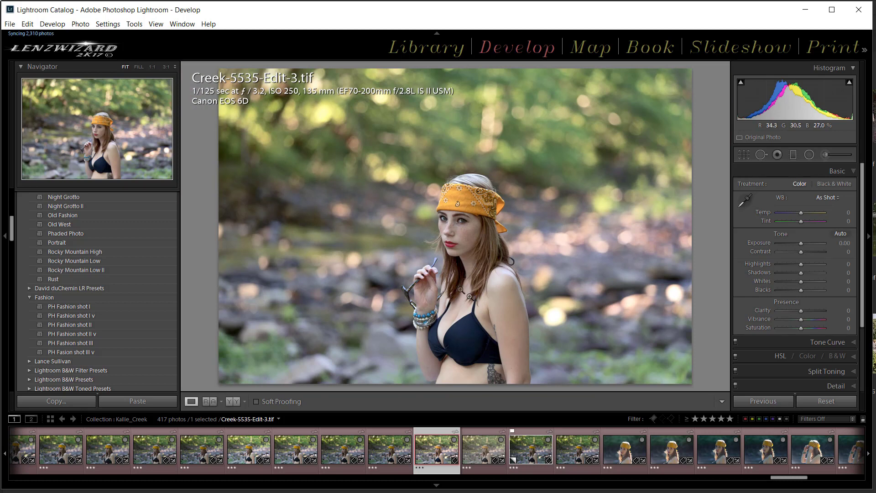
pyautogui.click(456, 228)
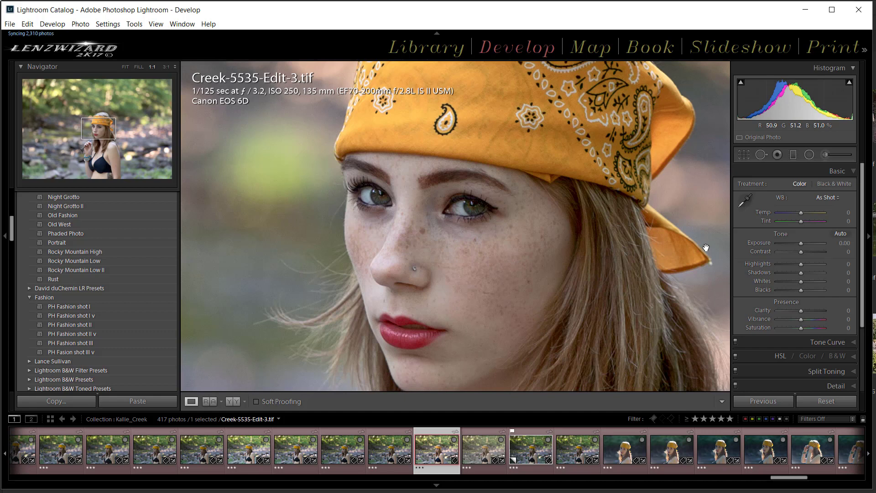
pyautogui.click(548, 281)
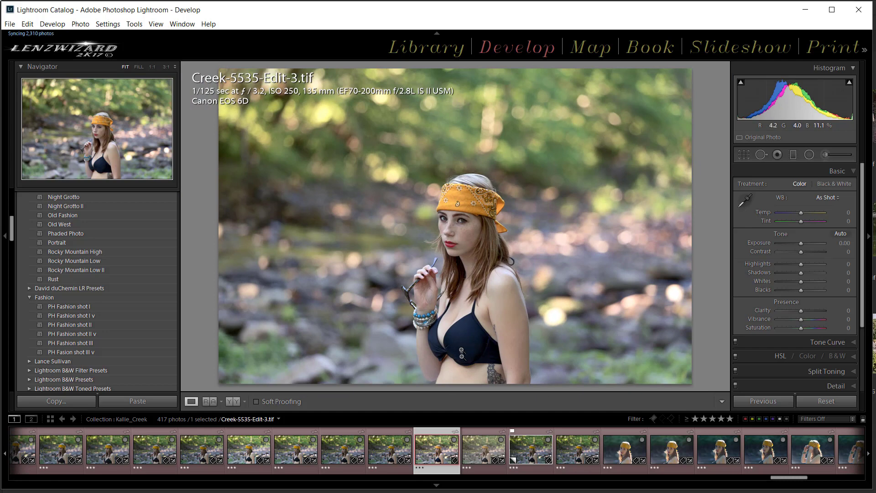
pyautogui.click(462, 336)
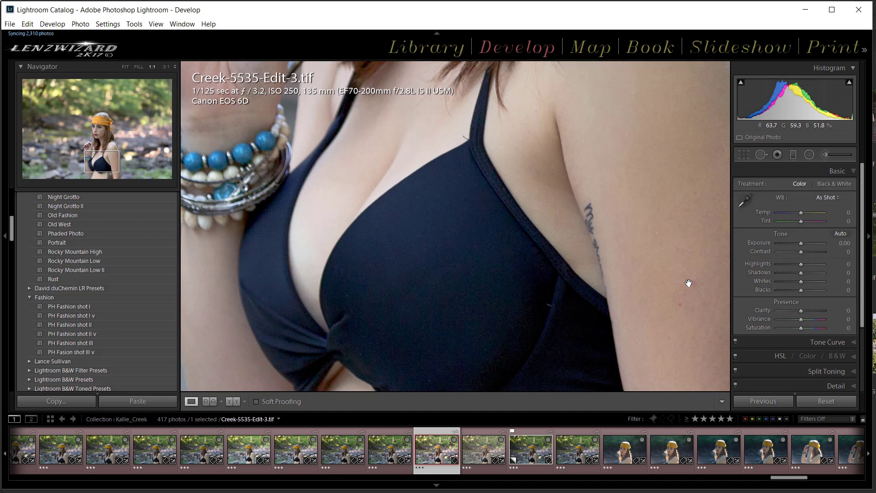
# - Desaturate the top with targeted HSL saturation: Blue −40, Purple −11
pyautogui.hotkey('ctrl', 'alt', 'shift', 's')
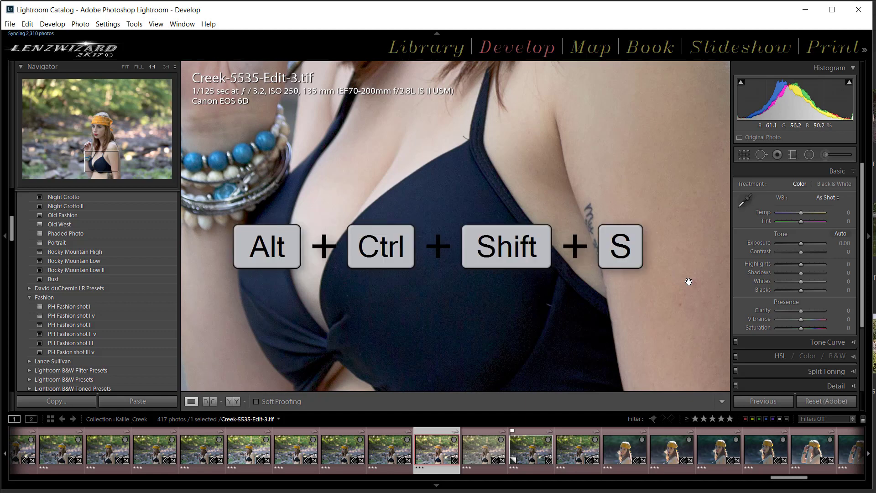
pyautogui.press('alt')
pyautogui.hotkey('ctrl', 'alt', 'shift', 's')
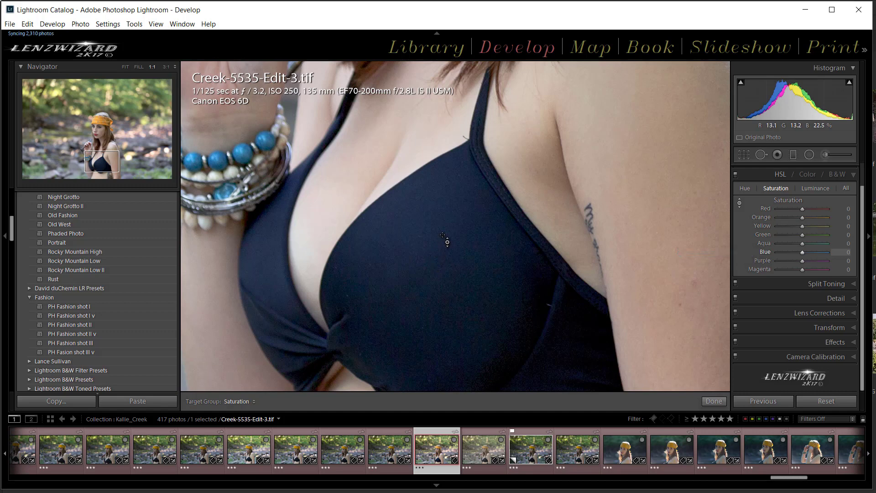
pyautogui.moveTo(447, 242); pyautogui.dragTo(447, 250)
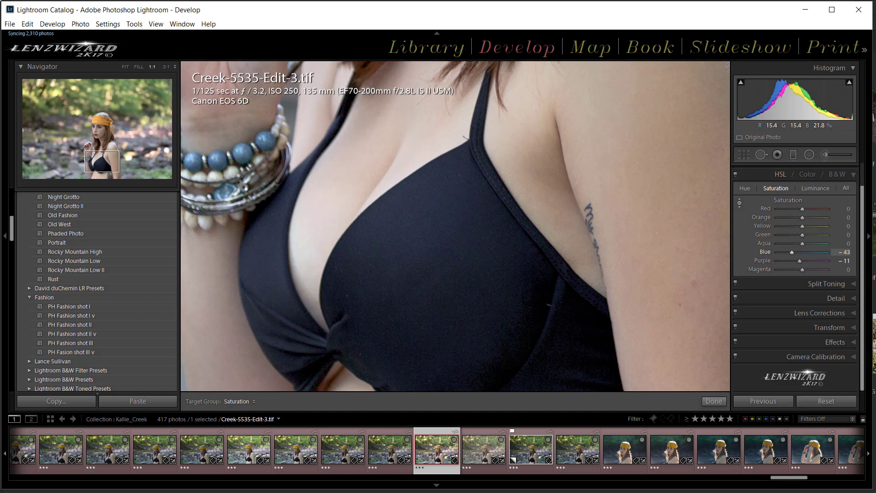
pyautogui.moveTo(447, 256); pyautogui.dragTo(447, 249)
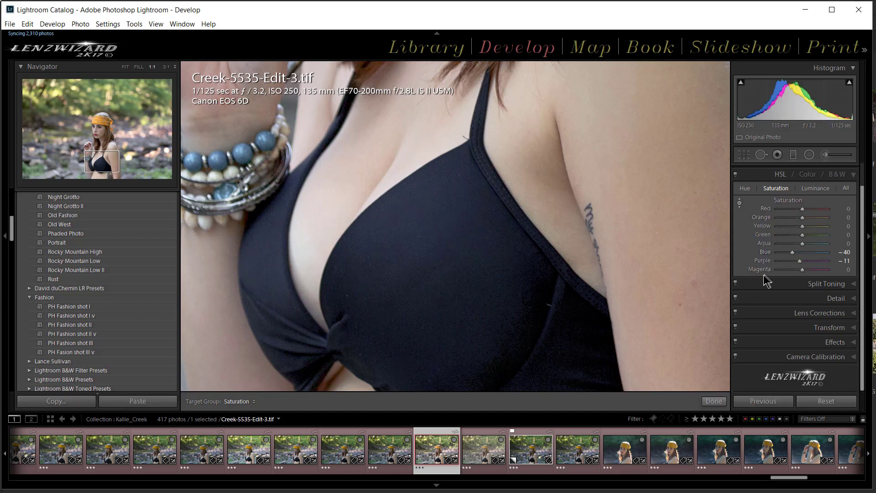
# - Raise Blue luminance to +36 and Purple to +3, then recheck the saturation values
pyautogui.click(809, 189)
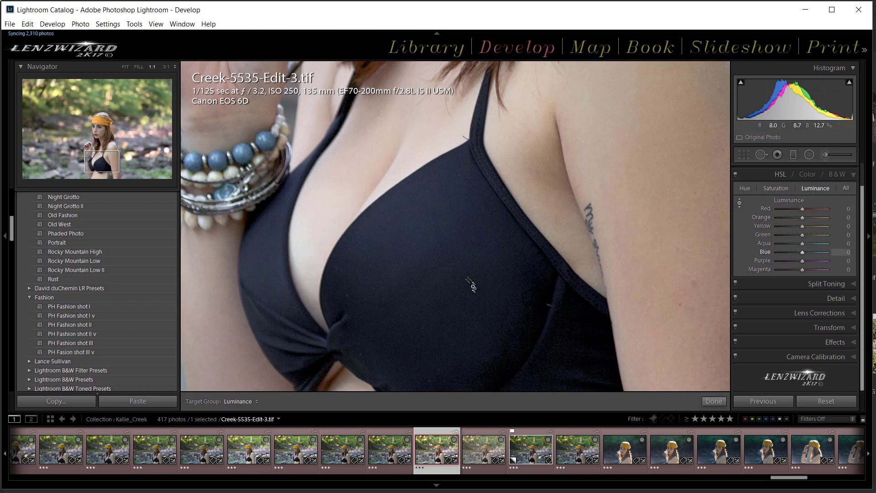
pyautogui.moveTo(263, 136); pyautogui.dragTo(262, 157)
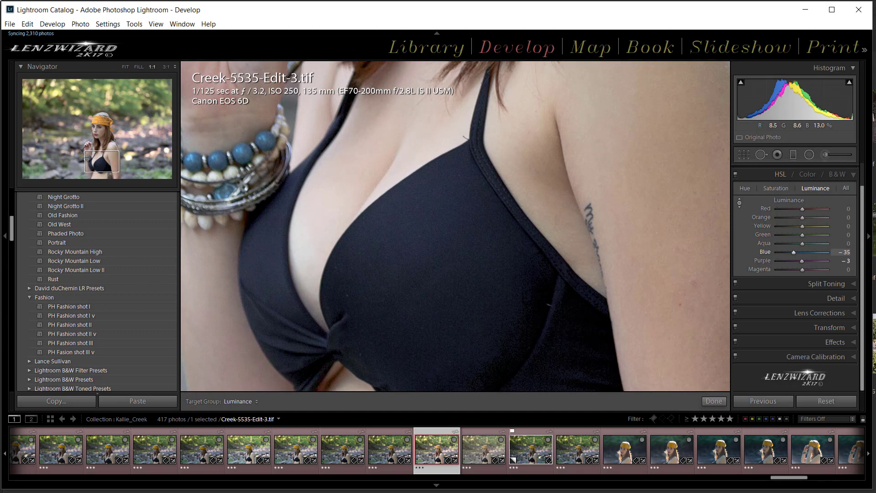
pyautogui.moveTo(263, 157); pyautogui.dragTo(262, 132)
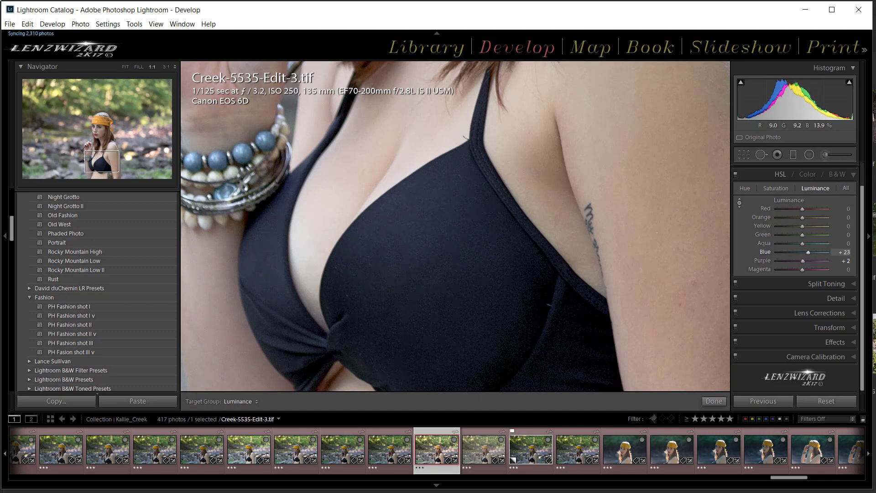
pyautogui.moveTo(809, 252); pyautogui.dragTo(811, 253)
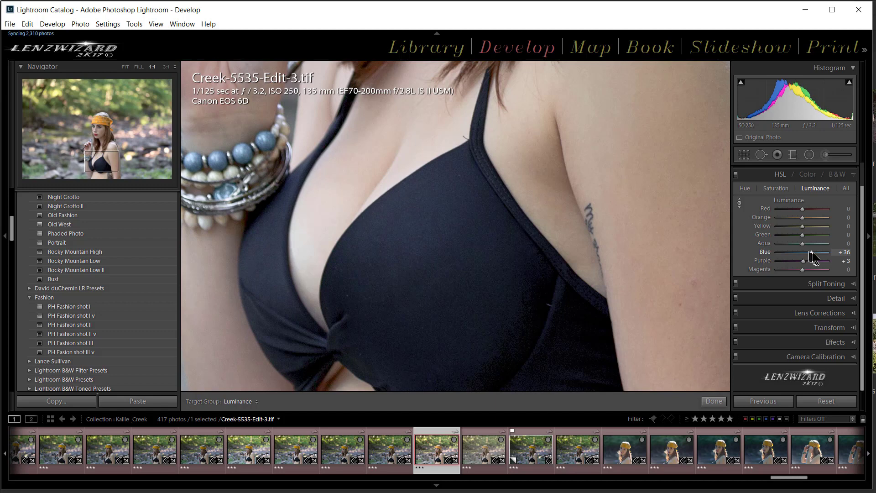
pyautogui.click(778, 190)
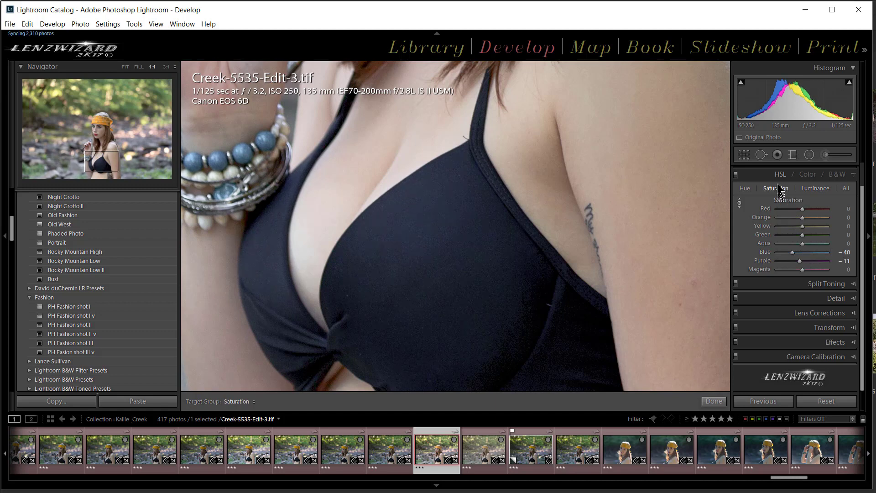
# - Expand the Basic tone and colour panel
pyautogui.scroll(2, 838, 325)
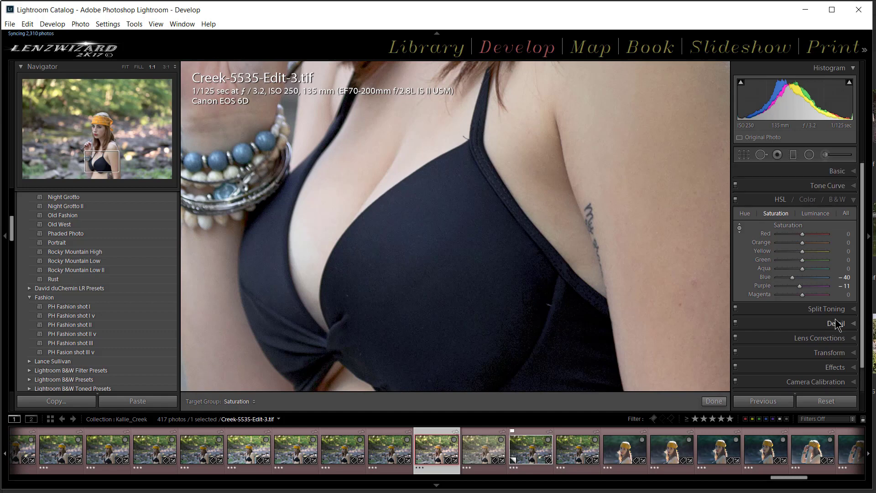
pyautogui.click(816, 175)
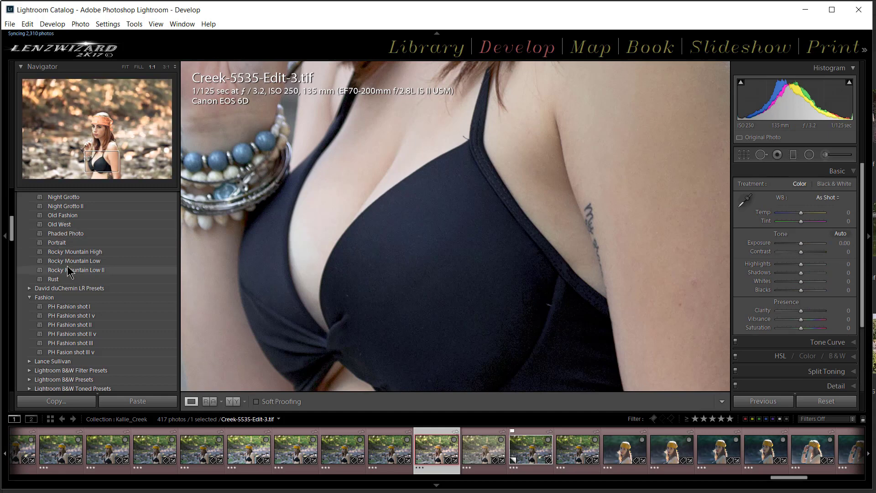
pyautogui.scroll(3, 73, 253)
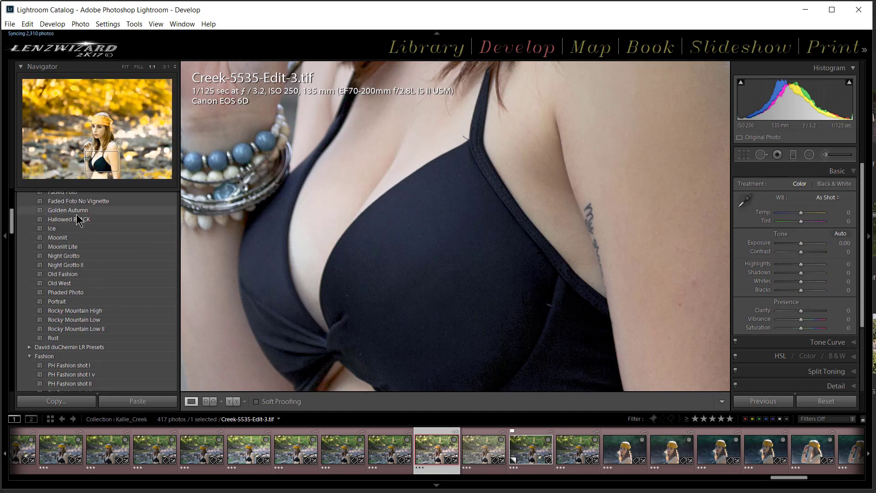
pyautogui.scroll(8, 73, 221)
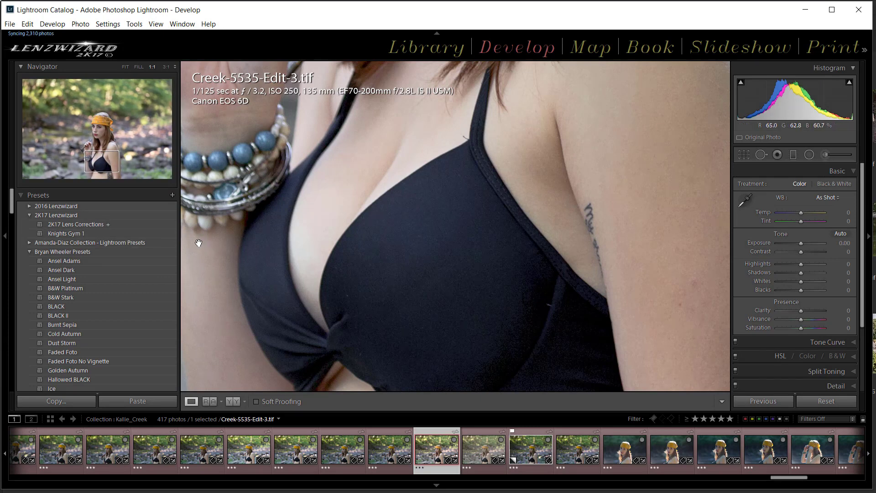
# - Fit the whole photo in view and preview it in black and white, then return to colour
pyautogui.click(343, 202)
pyautogui.press('v')
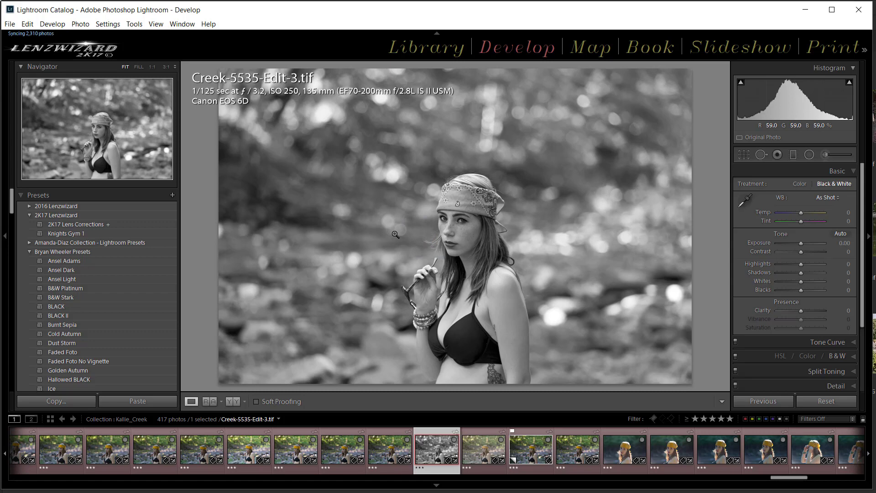
pyautogui.press('v')
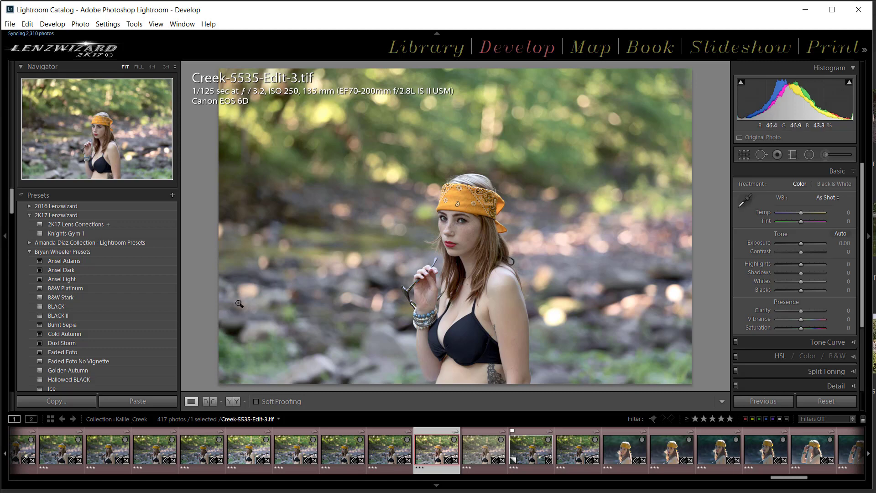
pyautogui.scroll(-3, 119, 304)
pyautogui.scroll(-3, 120, 304)
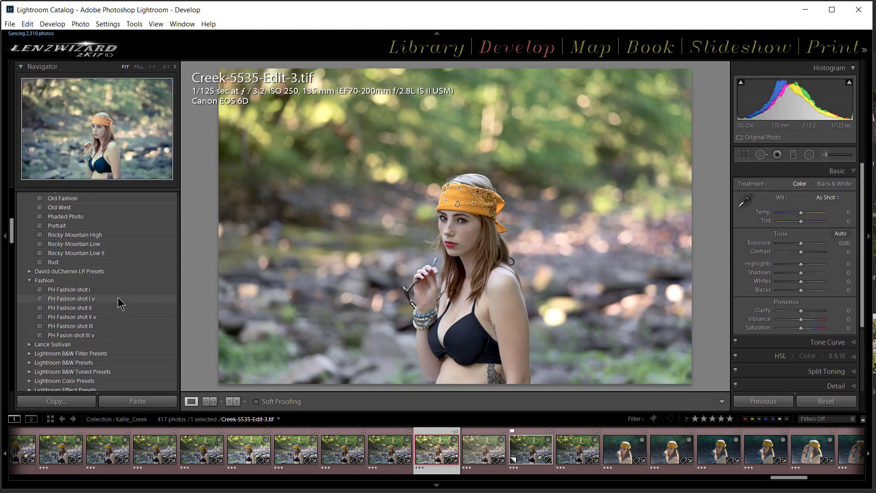
# - Apply the PH Fashion shot I v preset and crop tighter, placing the woman right of centre
pyautogui.click(81, 298)
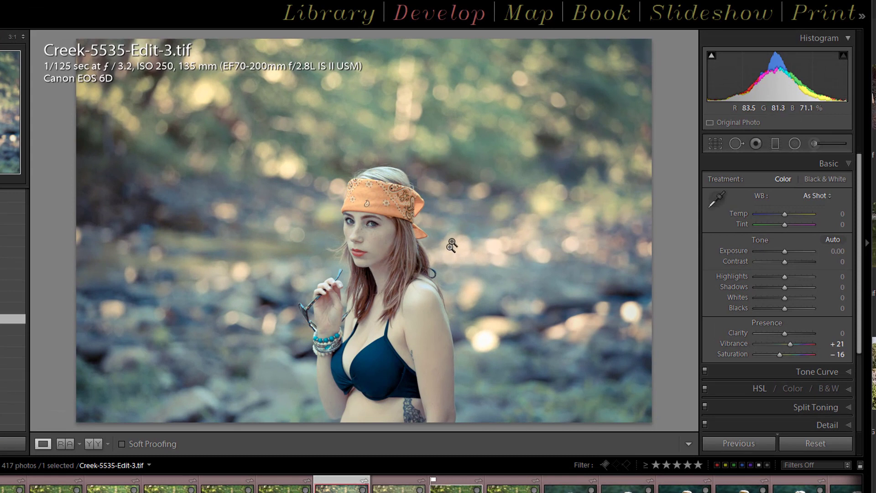
pyautogui.click(720, 146)
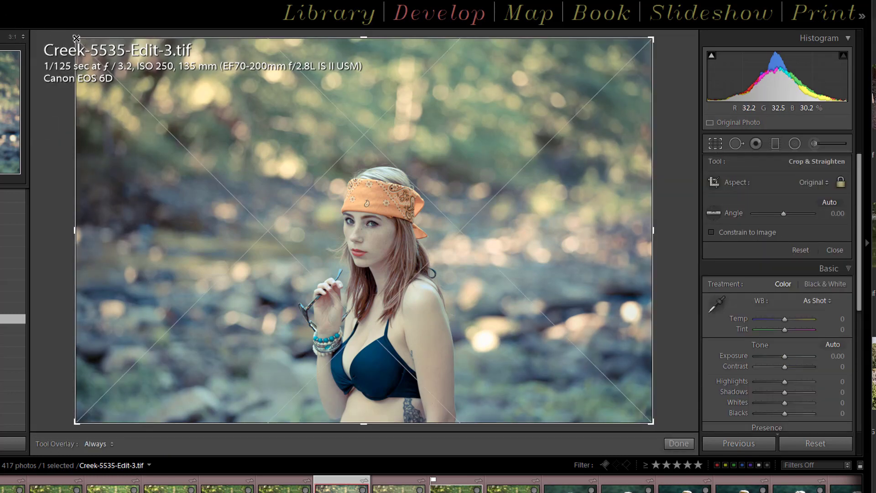
pyautogui.moveTo(76, 39); pyautogui.dragTo(84, 72)
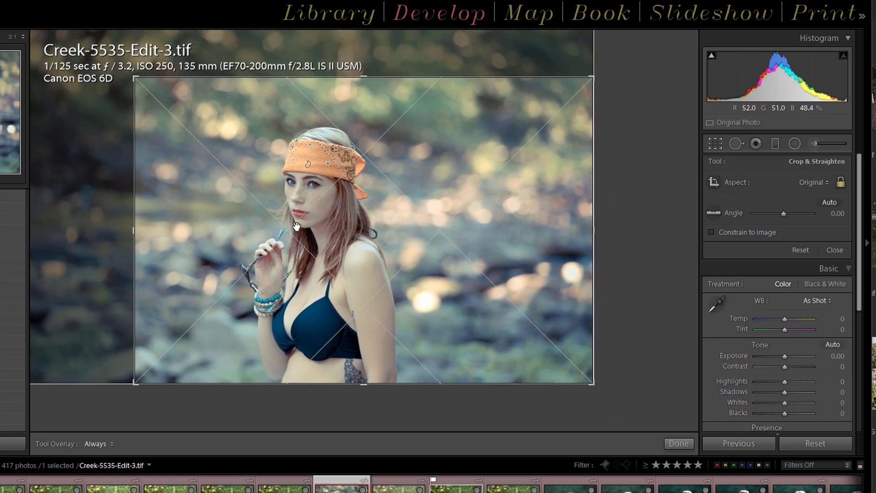
pyautogui.moveTo(297, 227); pyautogui.dragTo(377, 218)
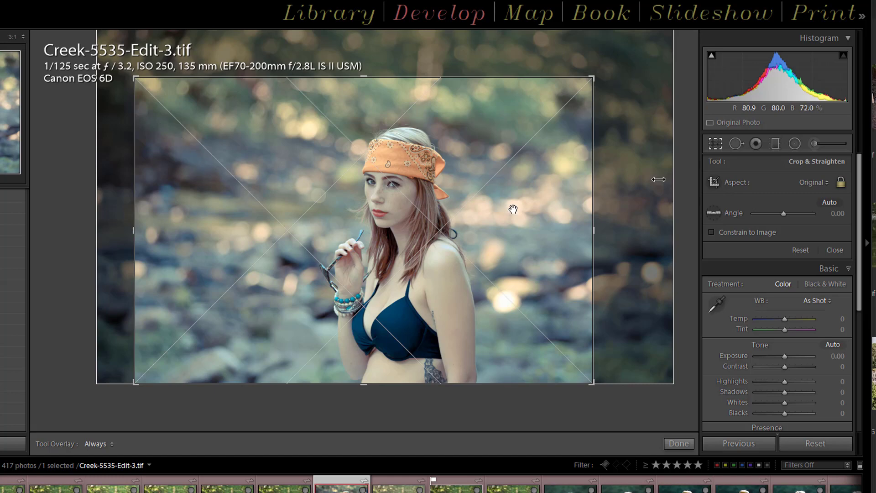
pyautogui.click(712, 146)
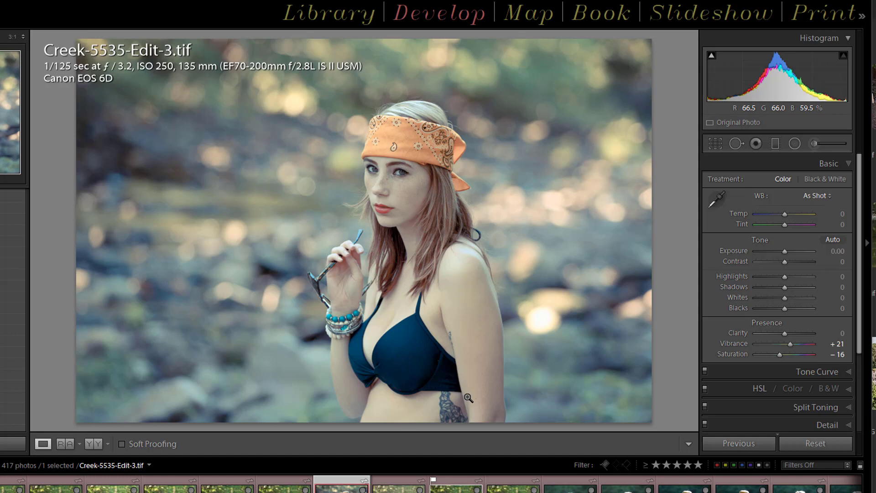
# - Drag down on the zoomed-in bikini top to cut Blue saturation to −76 and Aqua to −20
pyautogui.hotkey('ctrl', 'alt', 'shift', 's')
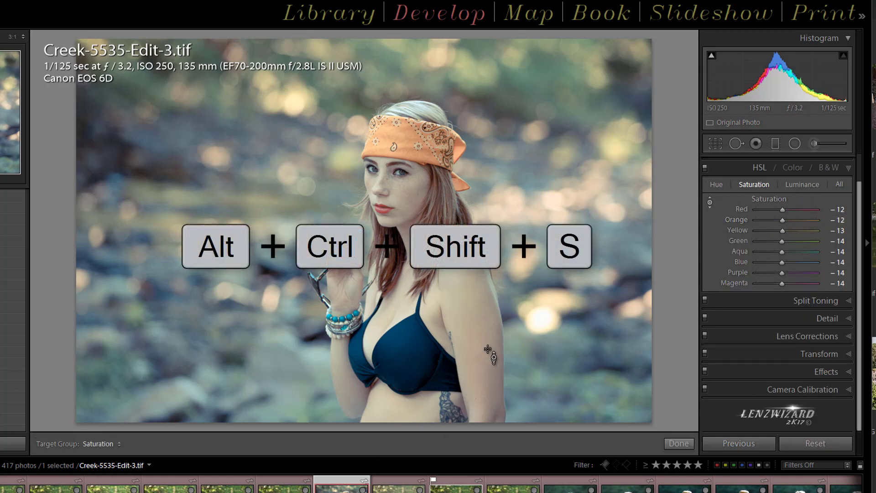
pyautogui.press('z')
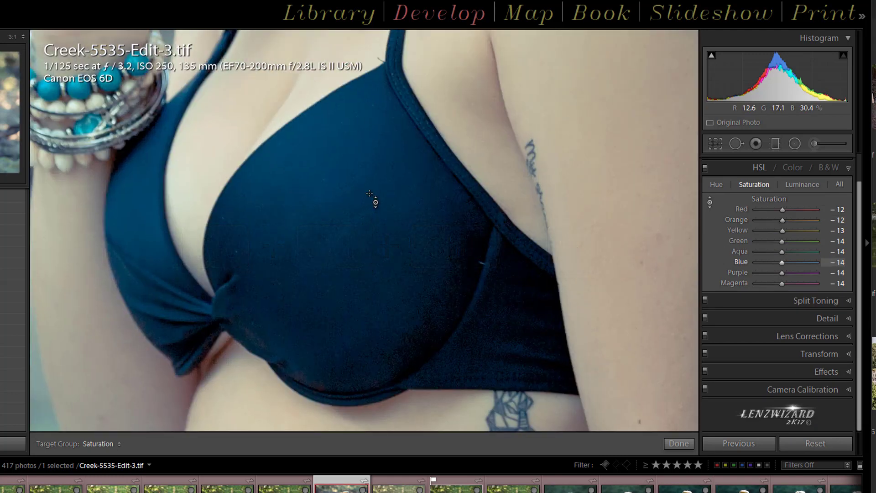
pyautogui.moveTo(347, 220); pyautogui.dragTo(347, 244)
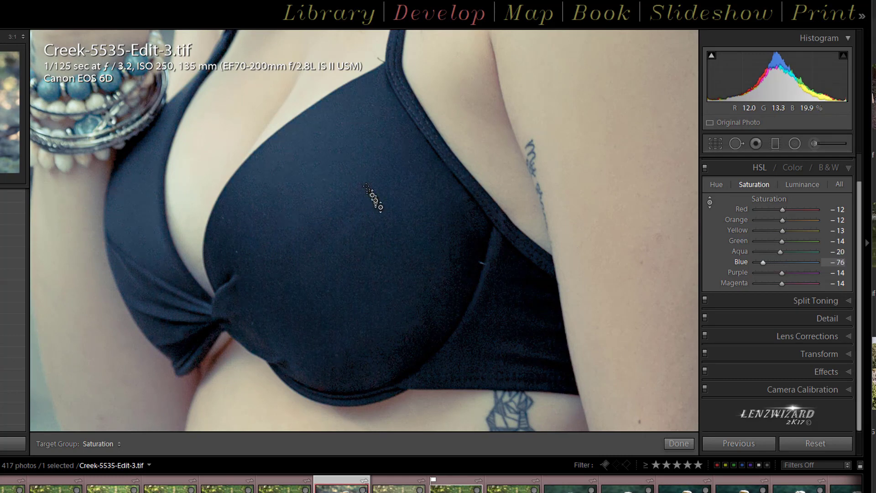
pyautogui.press('z')
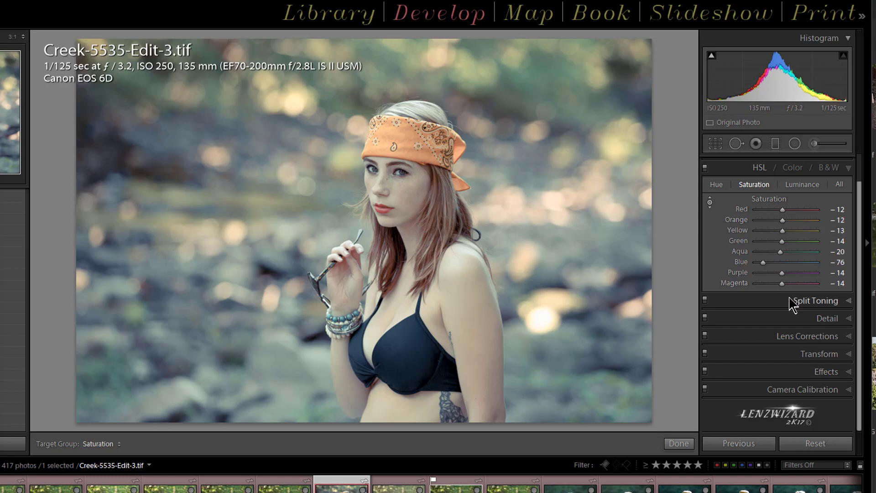
# - Set Dehaze to −10 in the Effects panel, checking her face at 1:1
pyautogui.click(774, 373)
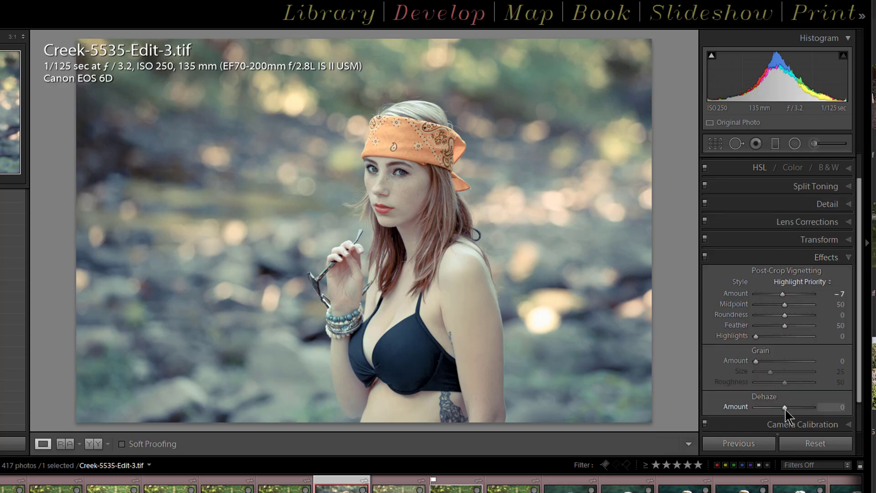
pyautogui.press('Down')
pyautogui.press('Down')
pyautogui.press('Down')
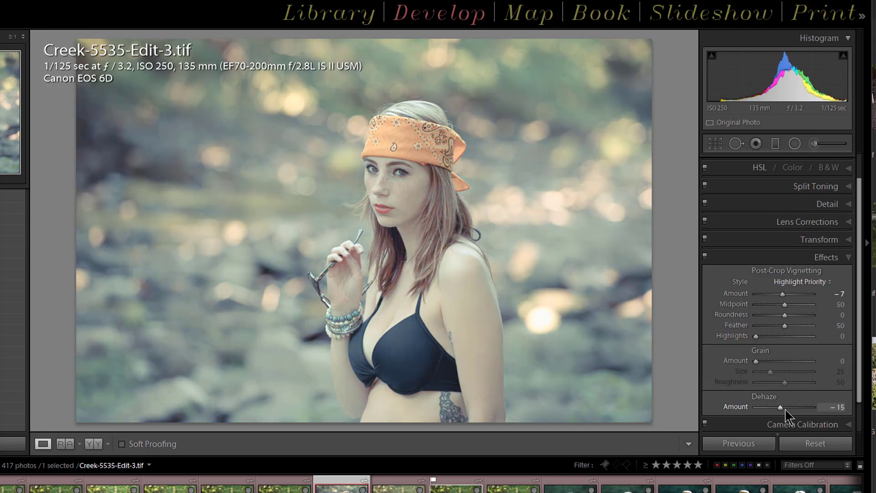
pyautogui.press('Up')
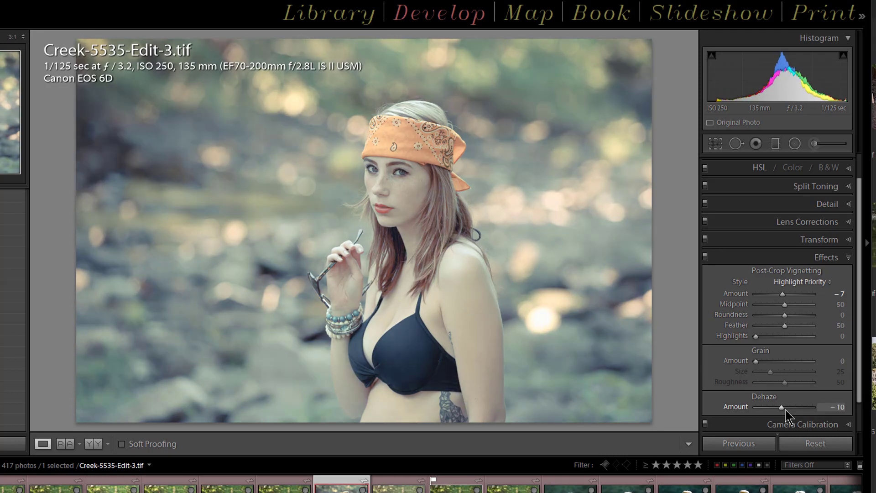
pyautogui.press('Down')
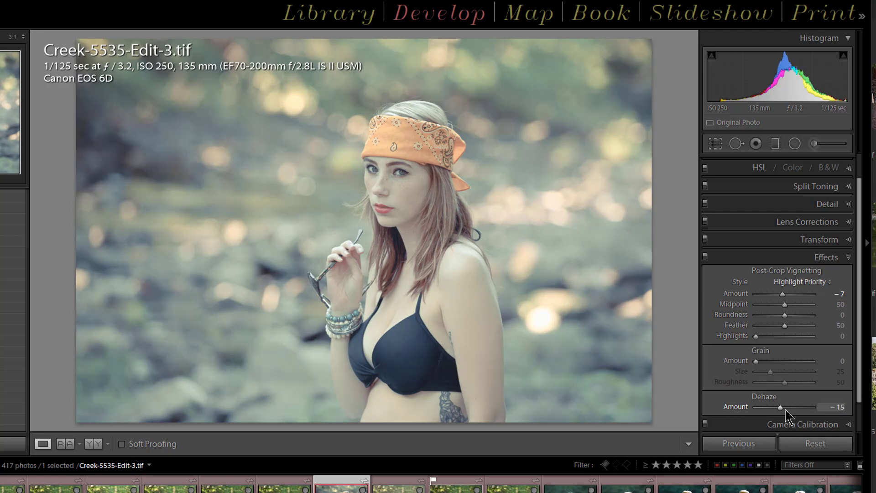
pyautogui.press('Up')
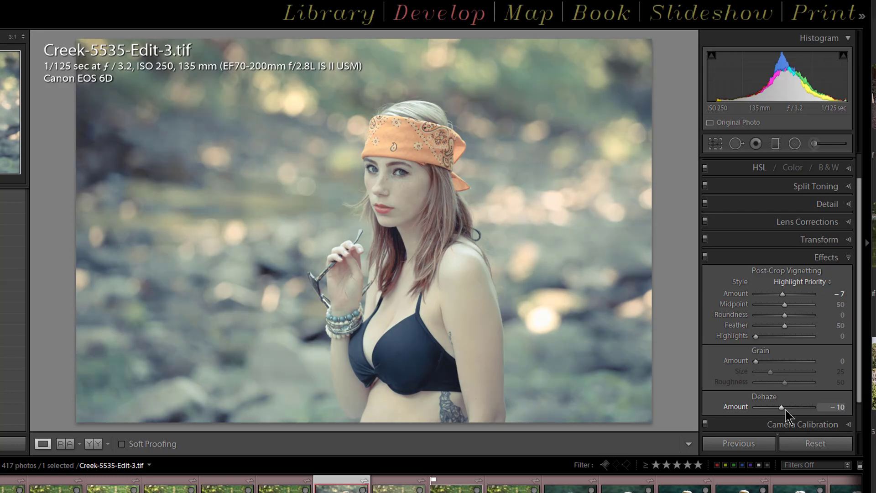
pyautogui.press('Down')
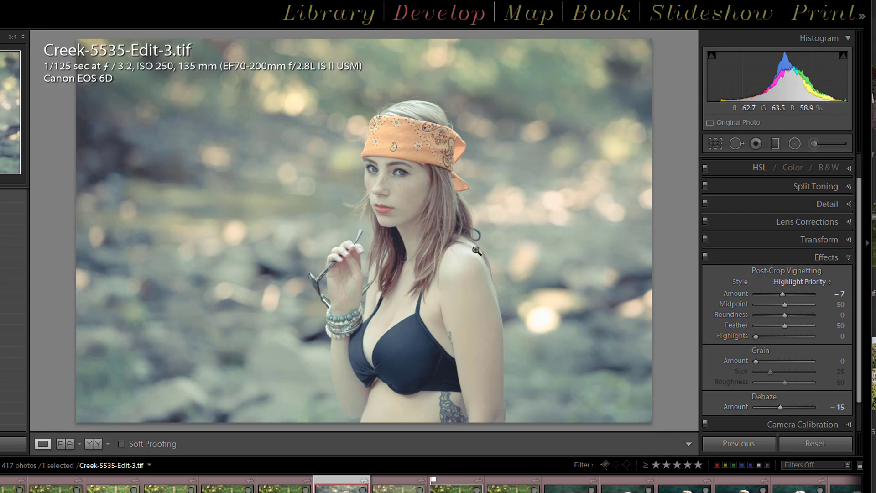
pyautogui.click(398, 194)
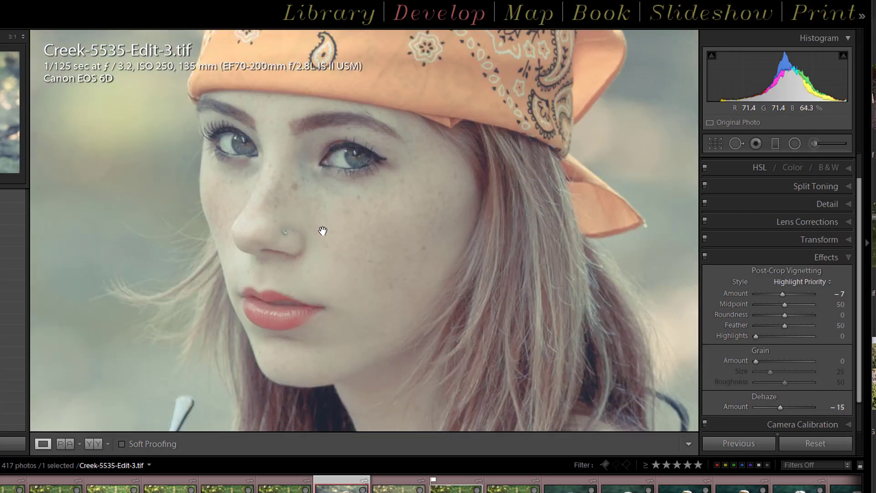
pyautogui.click(322, 234)
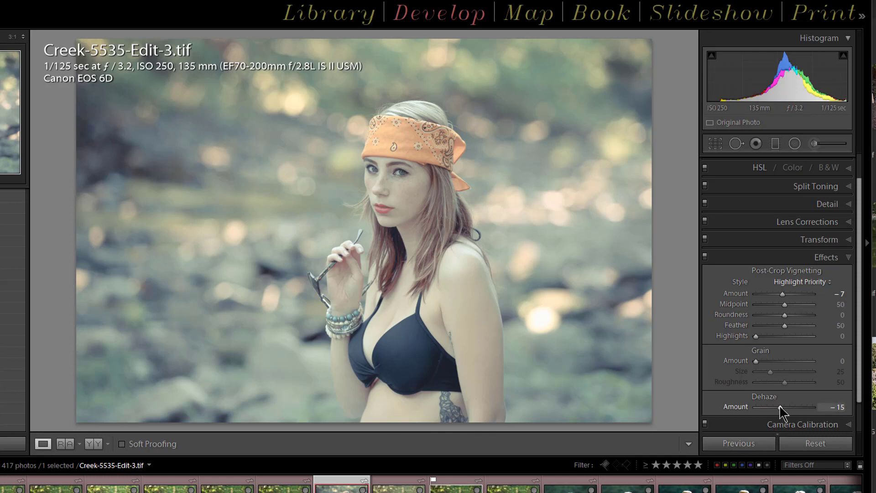
pyautogui.moveTo(780, 408); pyautogui.dragTo(781, 407)
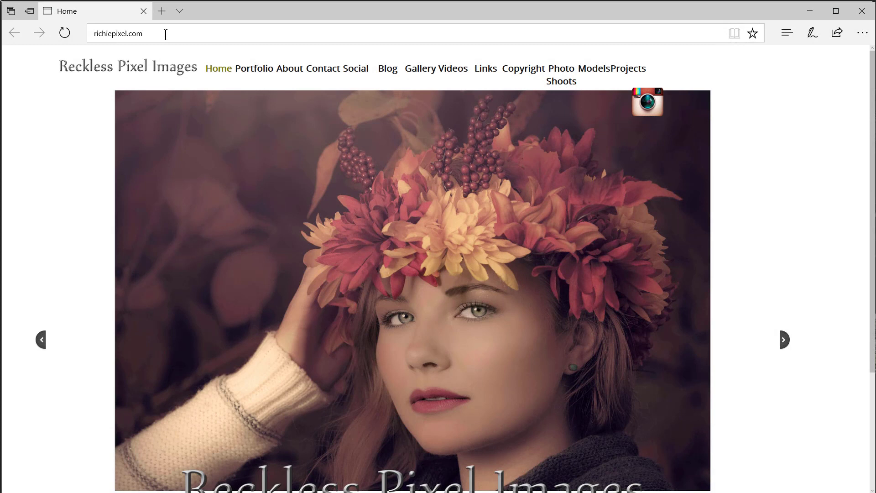
# - Search 'nik collection download' in Edge and open the Google Nik Collection page
pyautogui.click(166, 34)
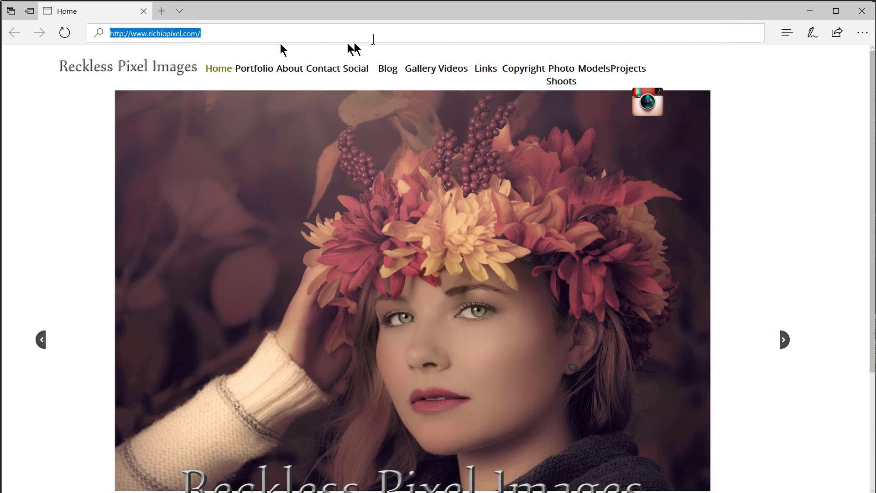
pyautogui.write('Nik')
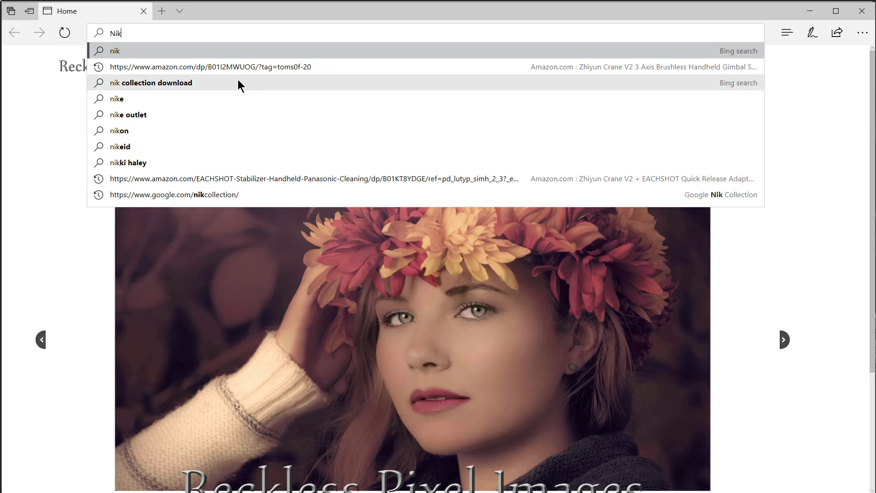
pyautogui.click(238, 83)
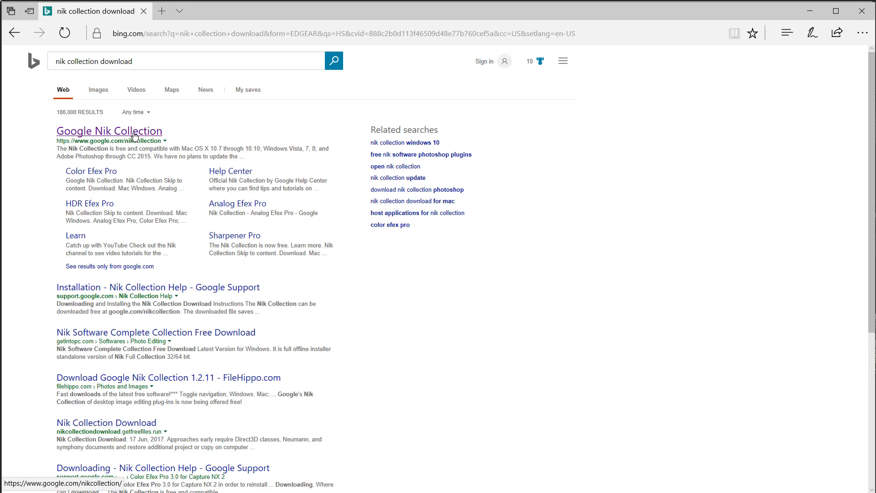
pyautogui.click(134, 136)
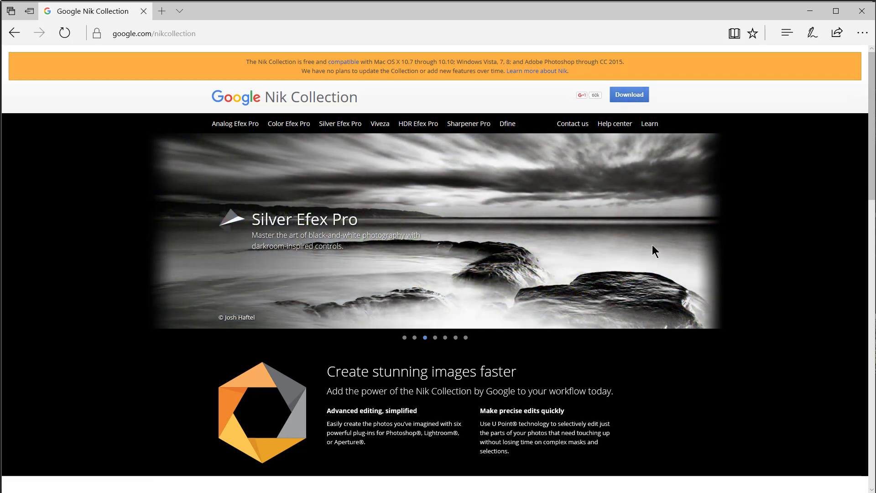
# - Close the browser to return to the creek portrait in Lightroom's Develop module
pyautogui.click(862, 11)
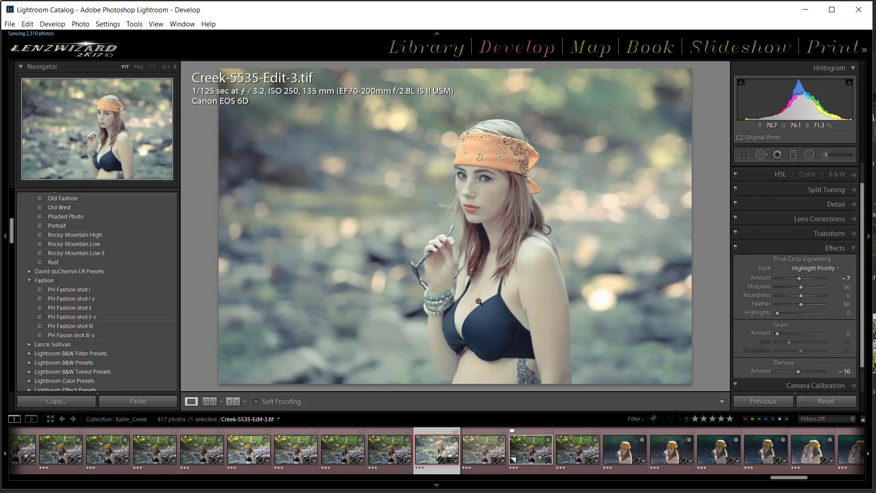